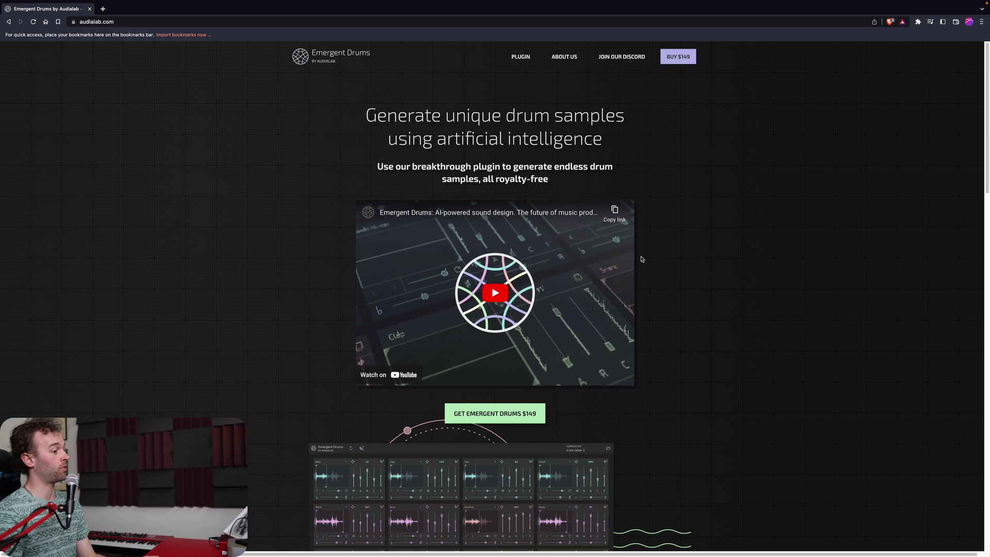
Look through the Emergent Drums product page, from the intro video to the featured artist section.
scroll(644, 255, "down", 1)
scroll(645, 255, "down", 1)
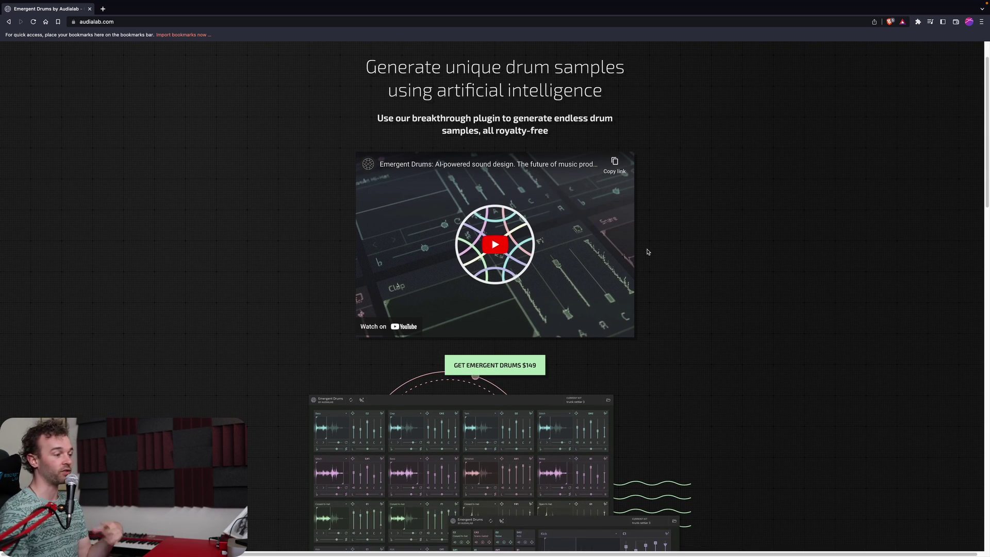
scroll(648, 251, "down", 5)
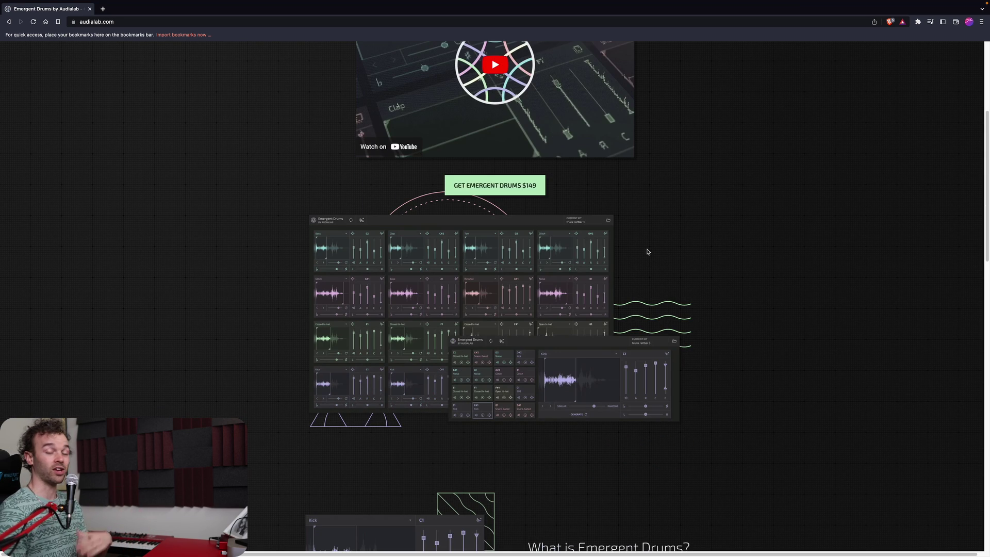
scroll(648, 252, "down", 5)
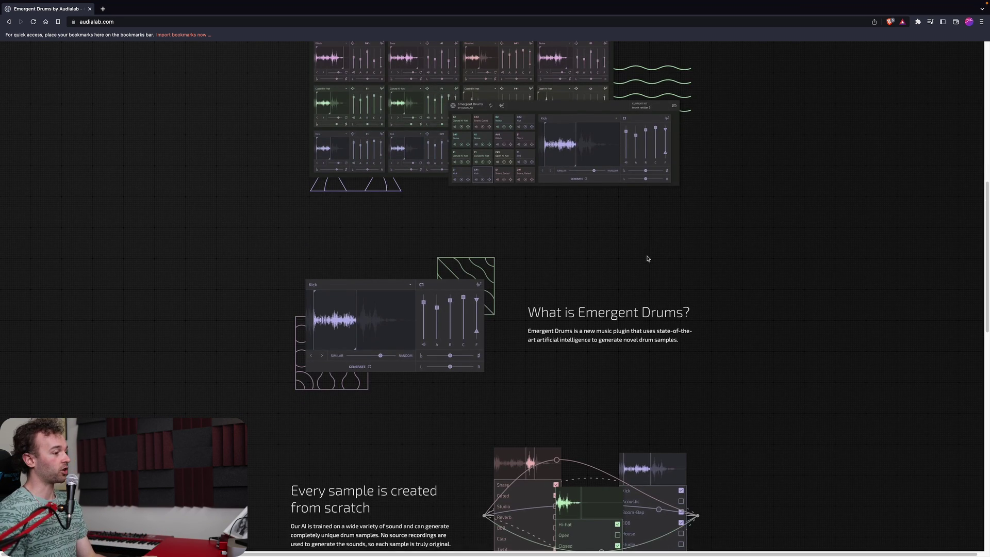
scroll(648, 259, "down", 4)
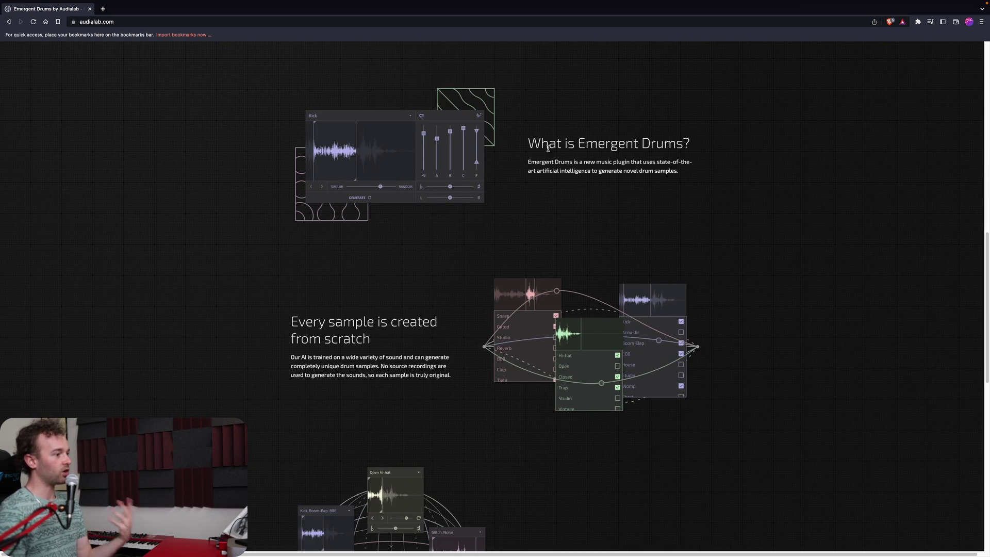
left_click_drag(582, 162, 614, 166)
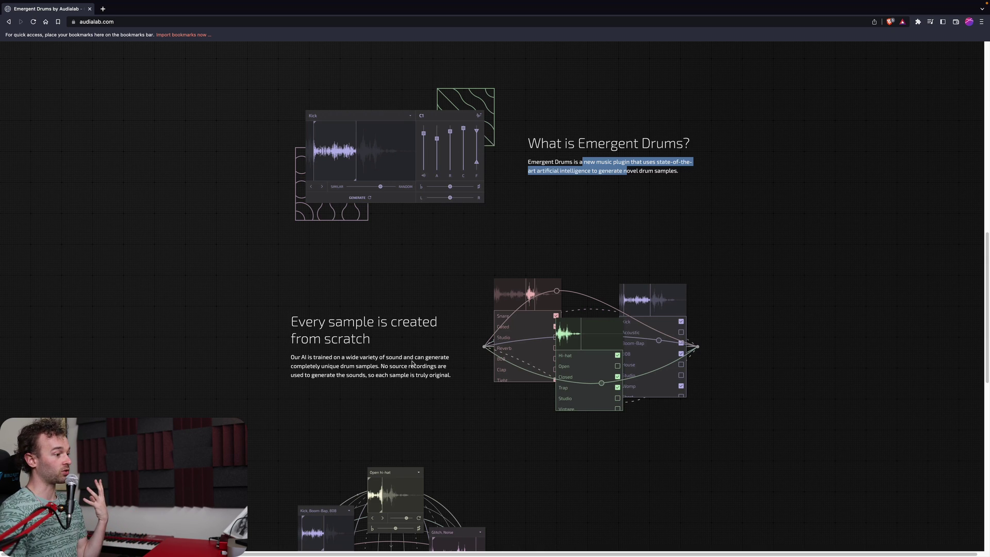
scroll(412, 362, "down", 8)
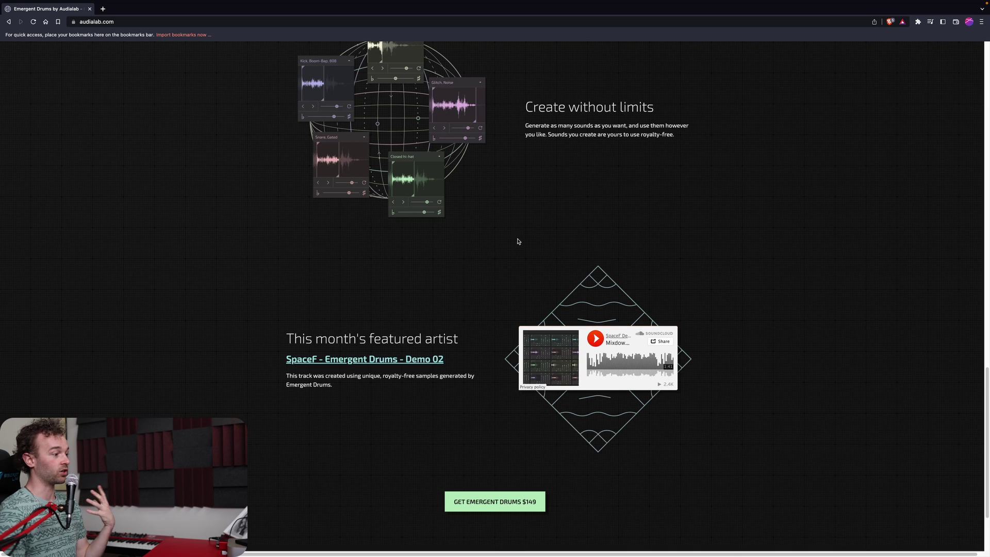
scroll(505, 183, "up", 5)
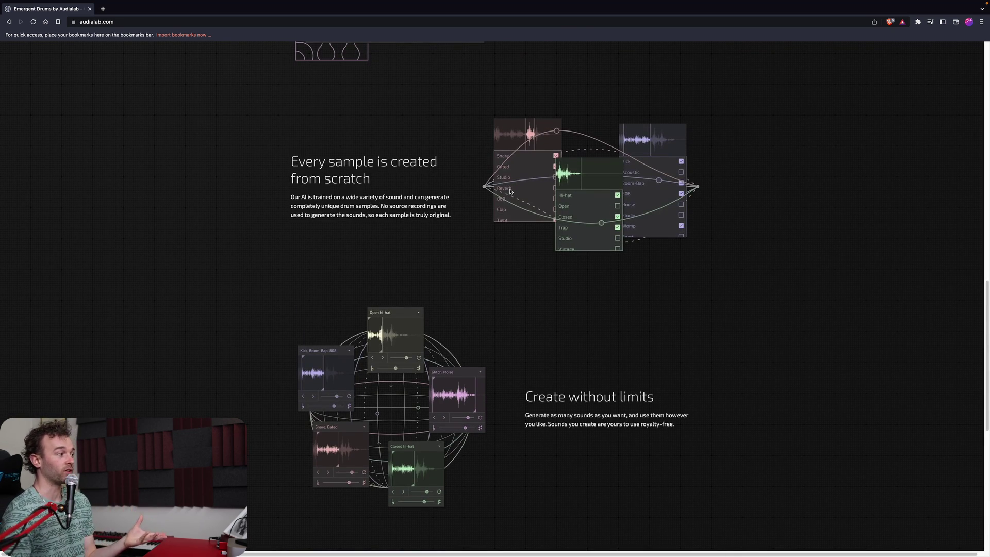
scroll(512, 215, "up", 3)
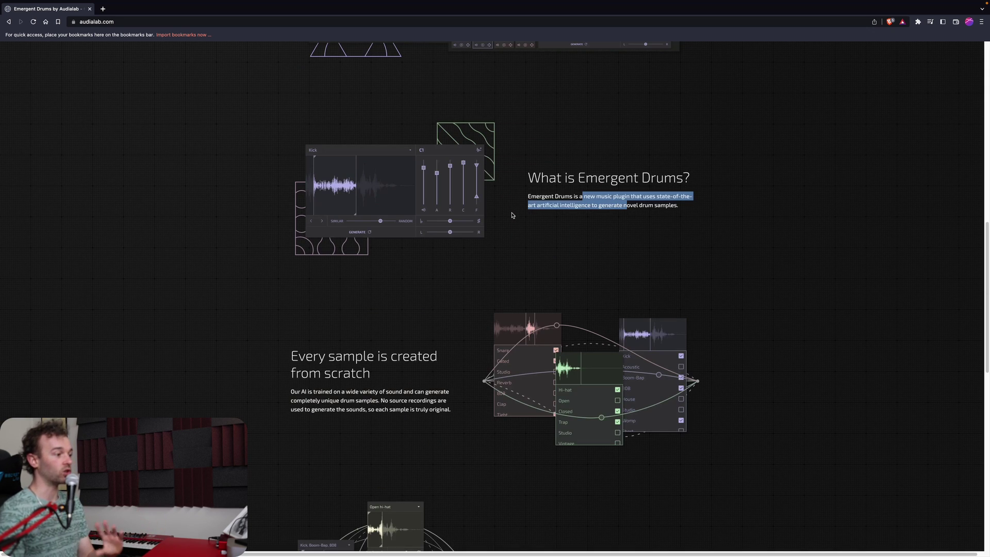
scroll(512, 217, "up", 4)
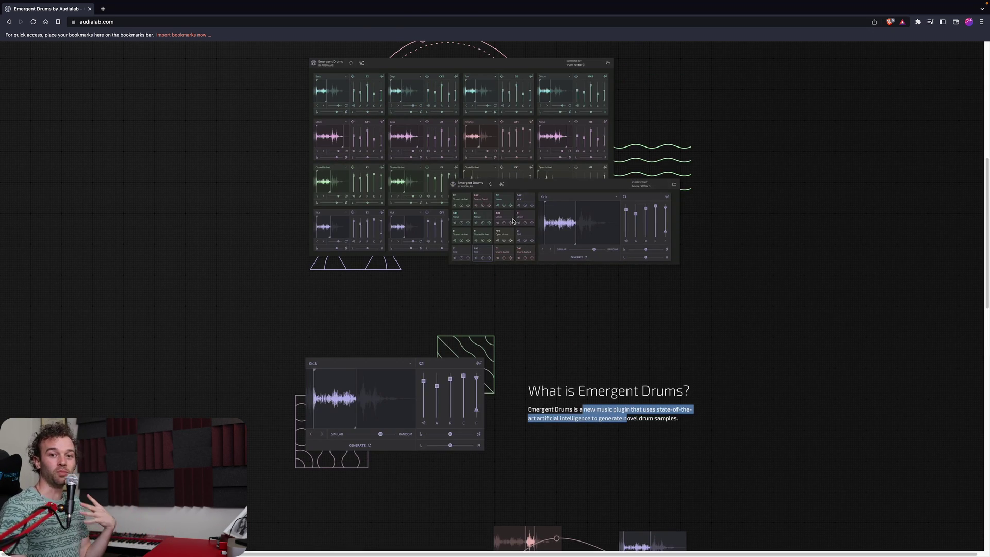
scroll(512, 221, "up", 7)
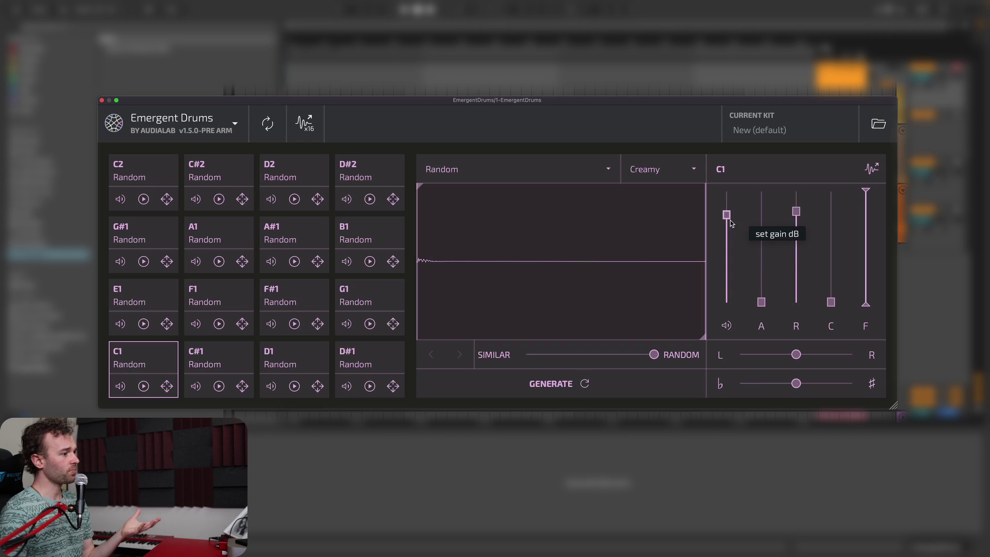
Set the C1 pad's generation model to Crunchy and its sample category to Kick.
left_click(695, 170)
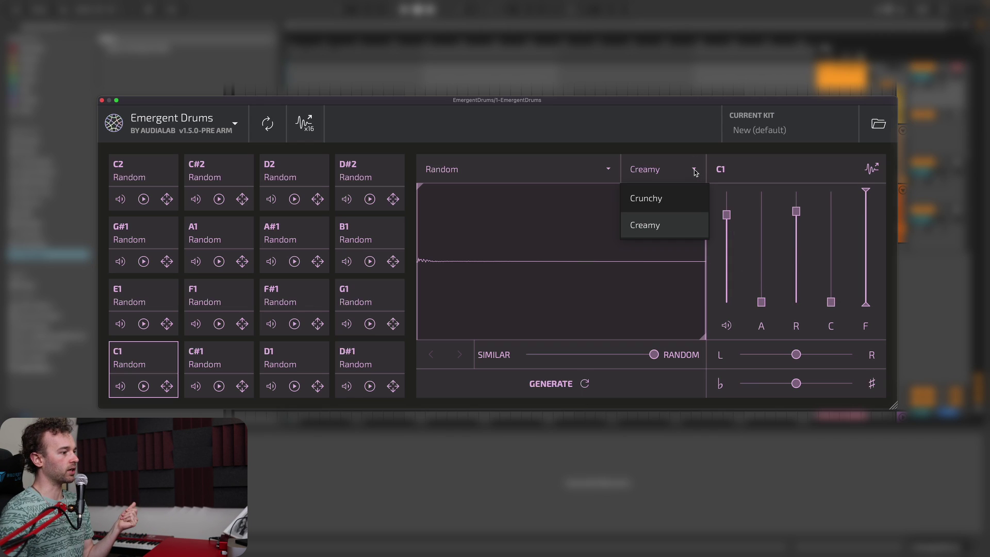
left_click(684, 208)
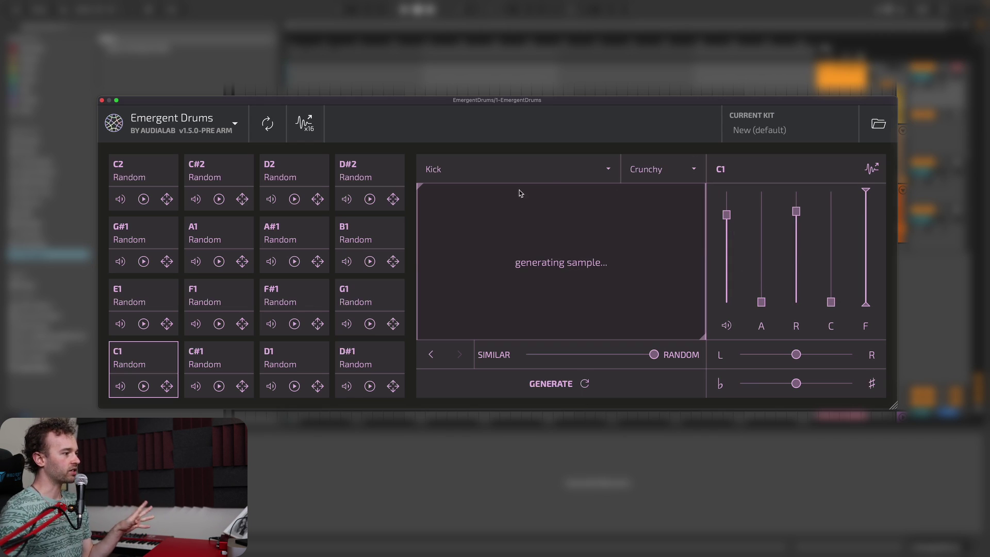
left_click(588, 170)
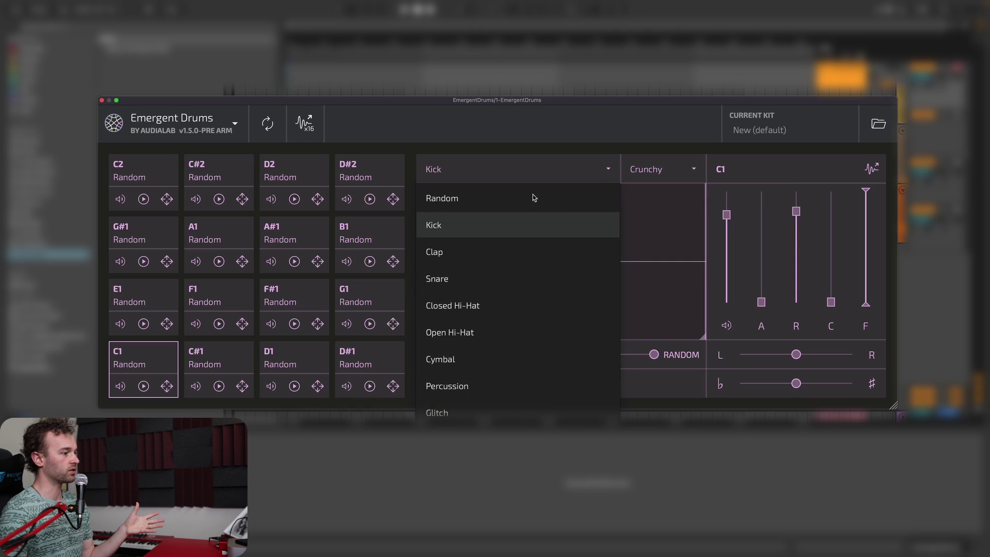
left_click(540, 165)
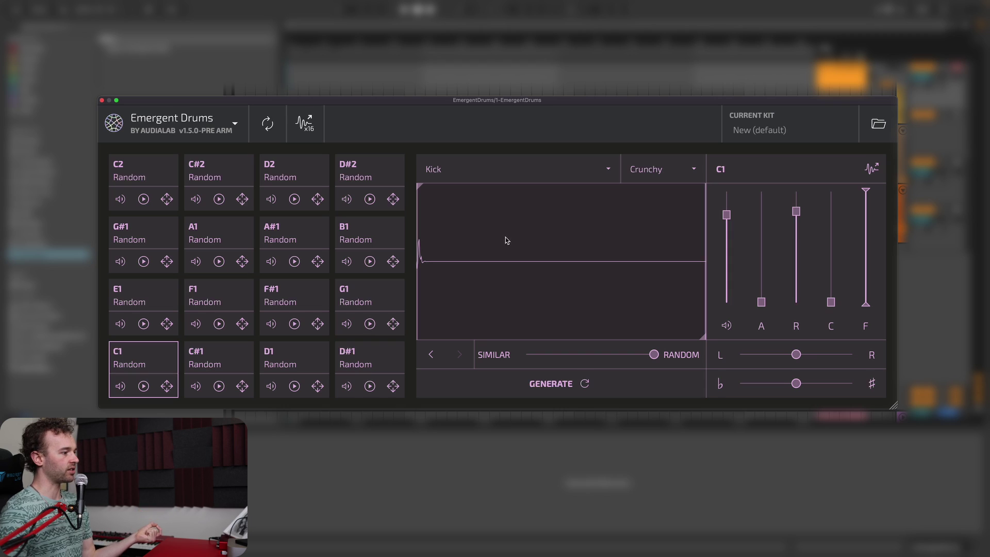
left_click(575, 181)
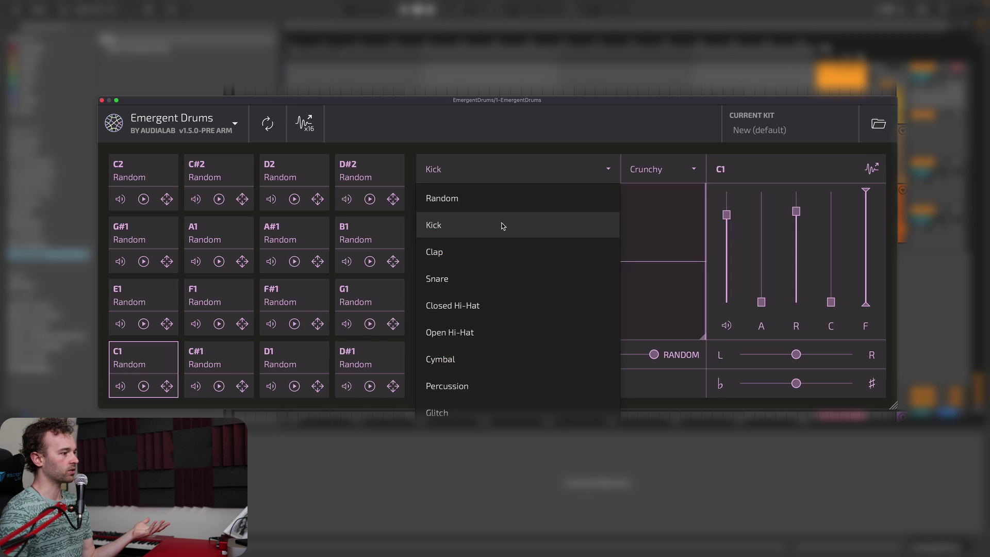
left_click(469, 233)
Generate a new kick sample on the C1 pad and play it back.
left_click(585, 385)
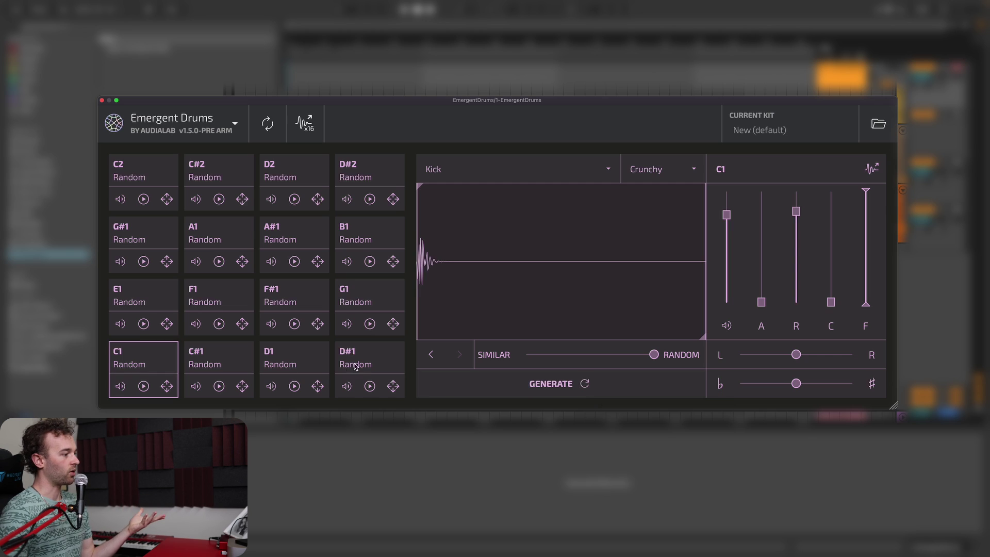
left_click(139, 388)
left_click(141, 387)
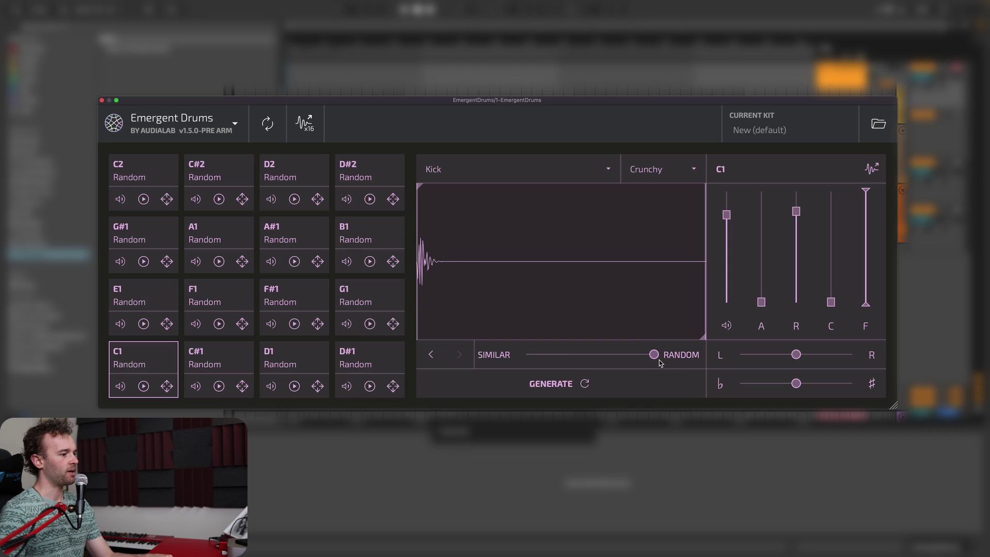
Lower the difference setting close to Similar and generate close variations of the C1 kick.
left_click_drag(656, 358, 572, 359)
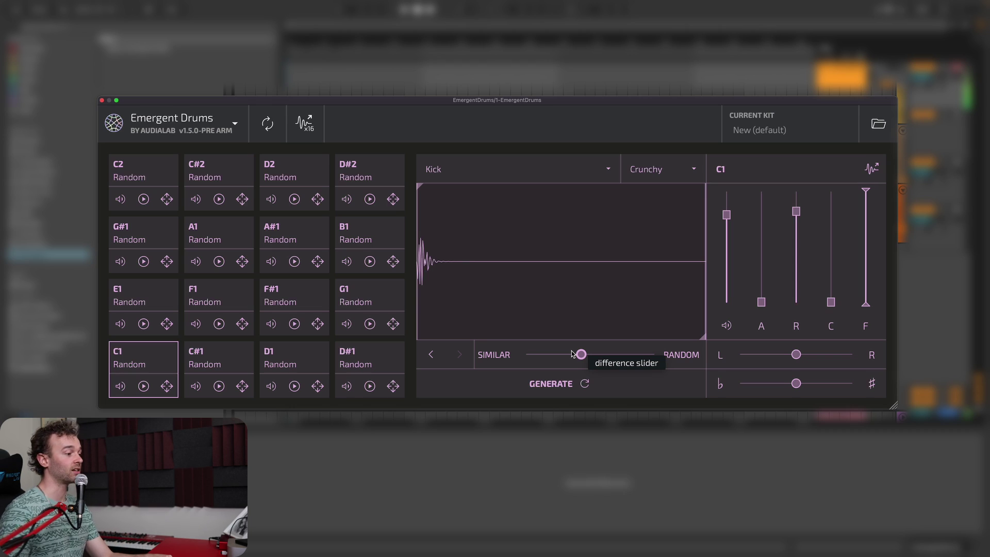
left_click_drag(572, 354, 535, 359)
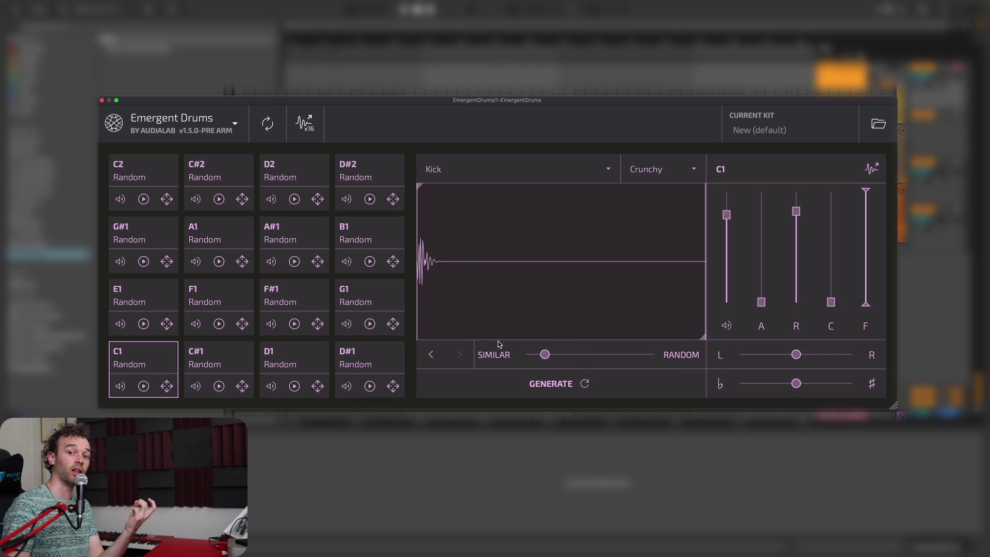
left_click(584, 384)
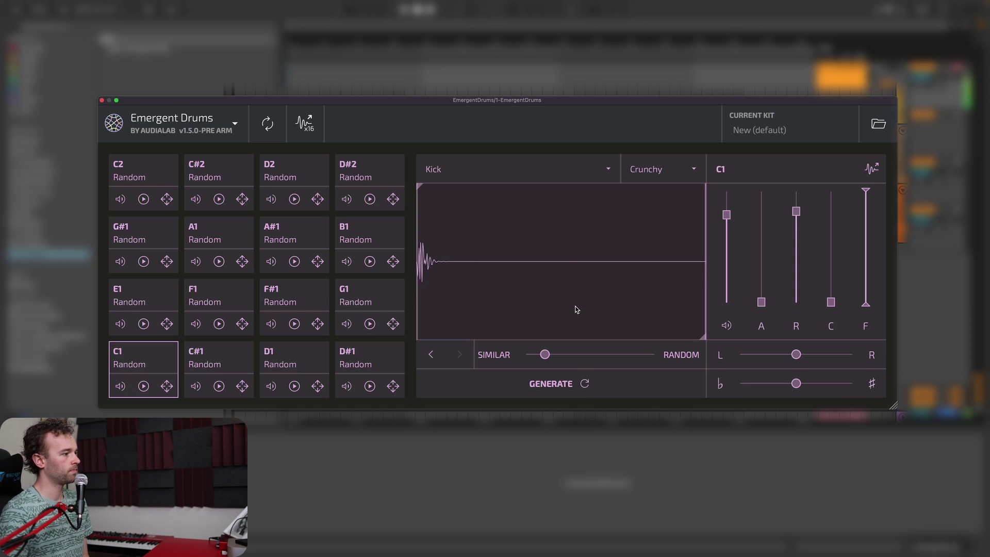
left_click_drag(548, 360, 556, 359)
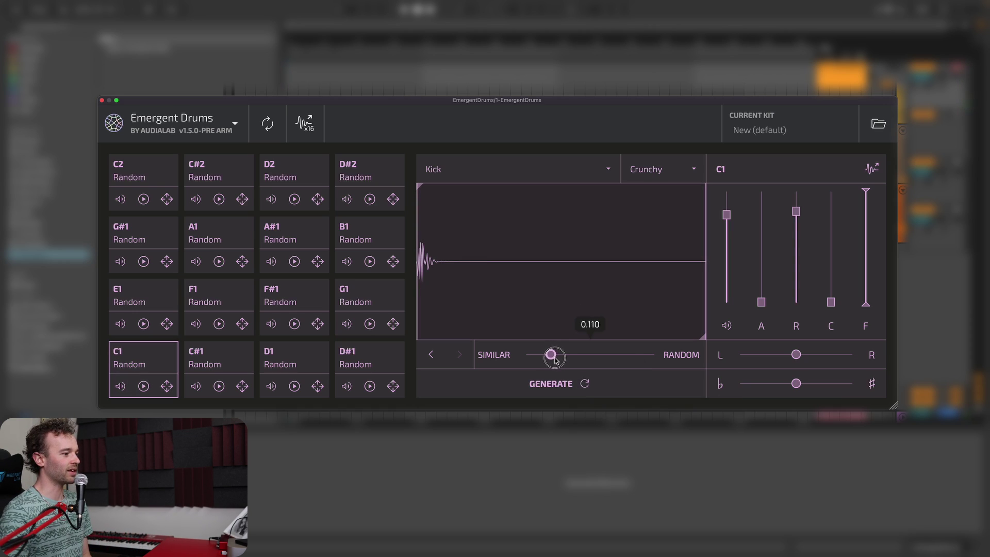
left_click(560, 384)
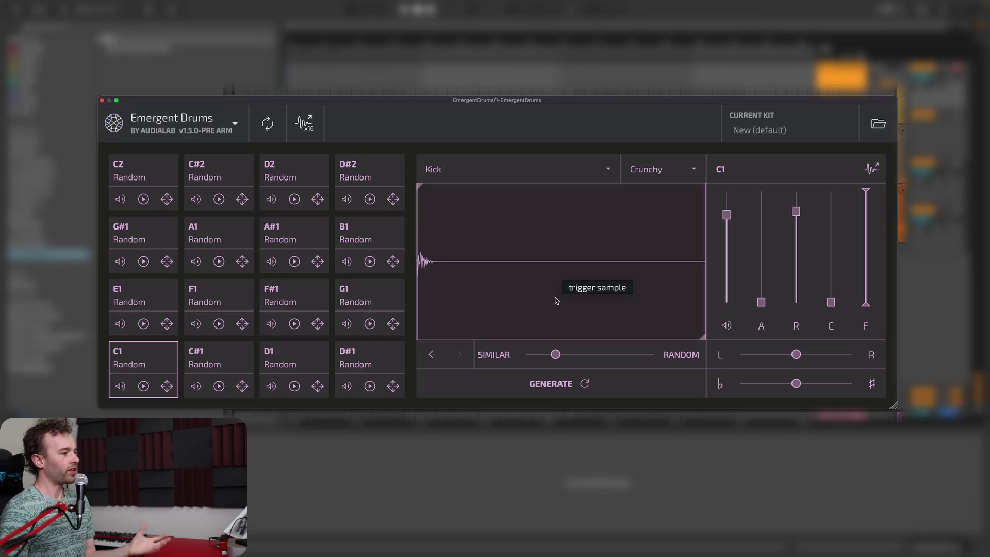
Raise the difference setting in stages to fully Random, generating a new kick at each stage, and play the result.
left_click_drag(561, 356, 607, 356)
left_click(573, 384)
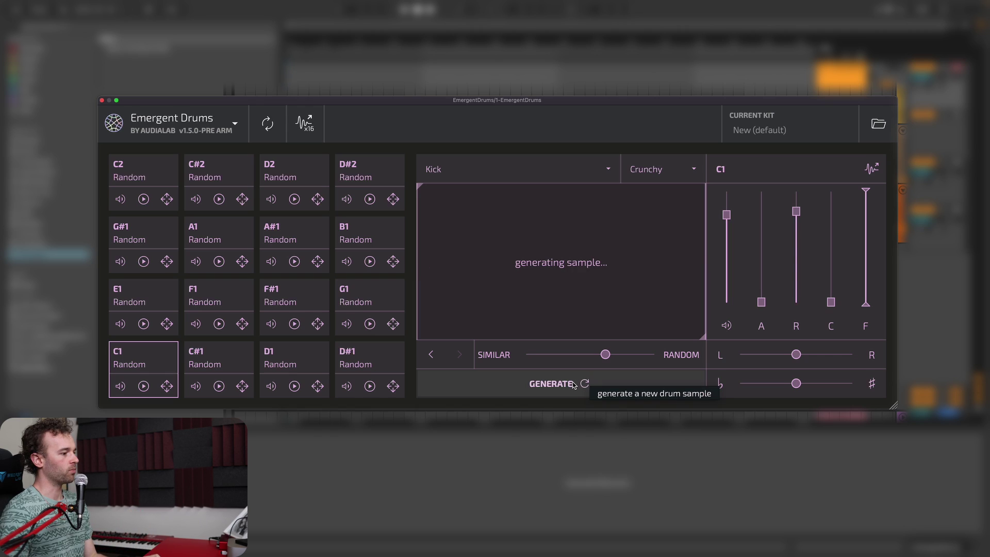
left_click_drag(605, 355, 654, 356)
left_click(633, 372)
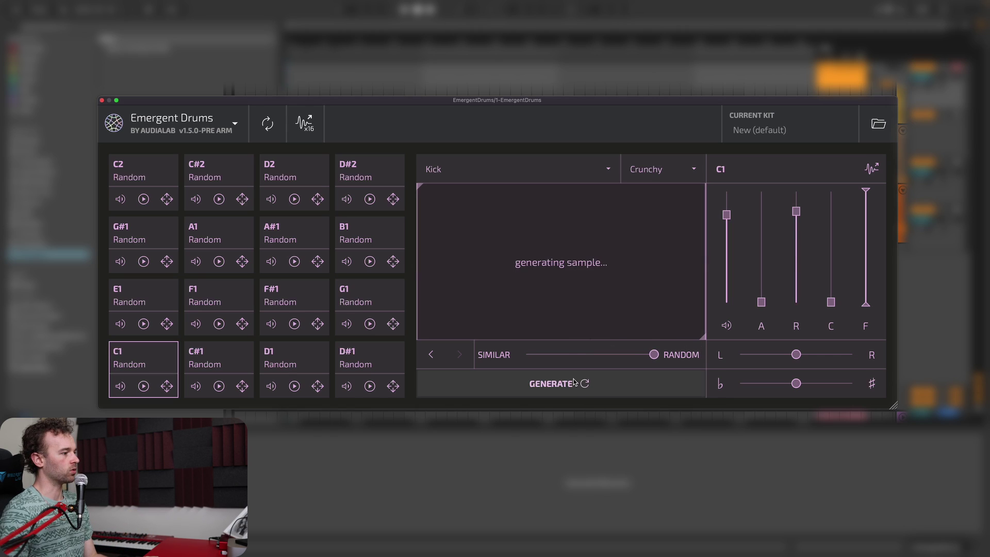
left_click(580, 263)
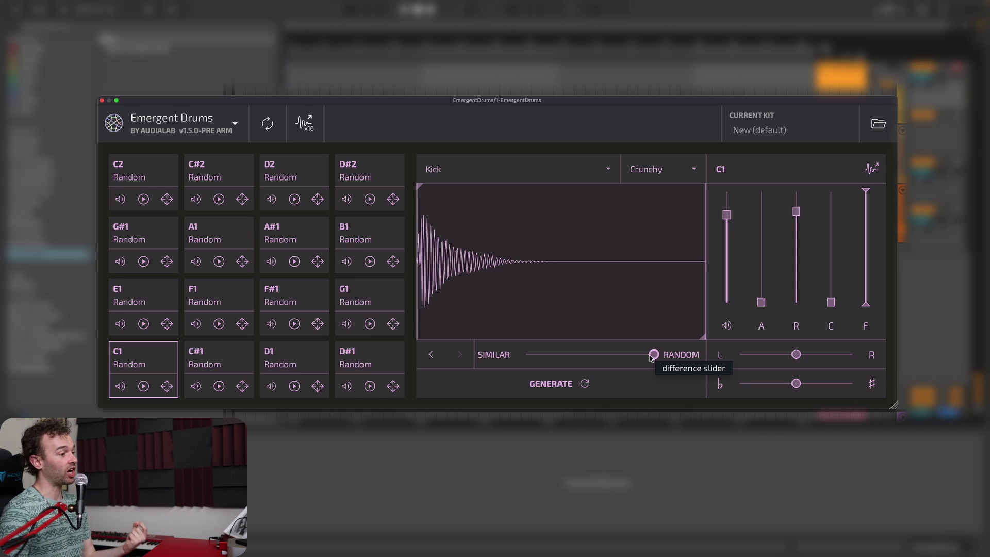
Bring the difference setting back to the Similar side and generate a variation of the current kick.
left_click_drag(651, 357, 527, 371)
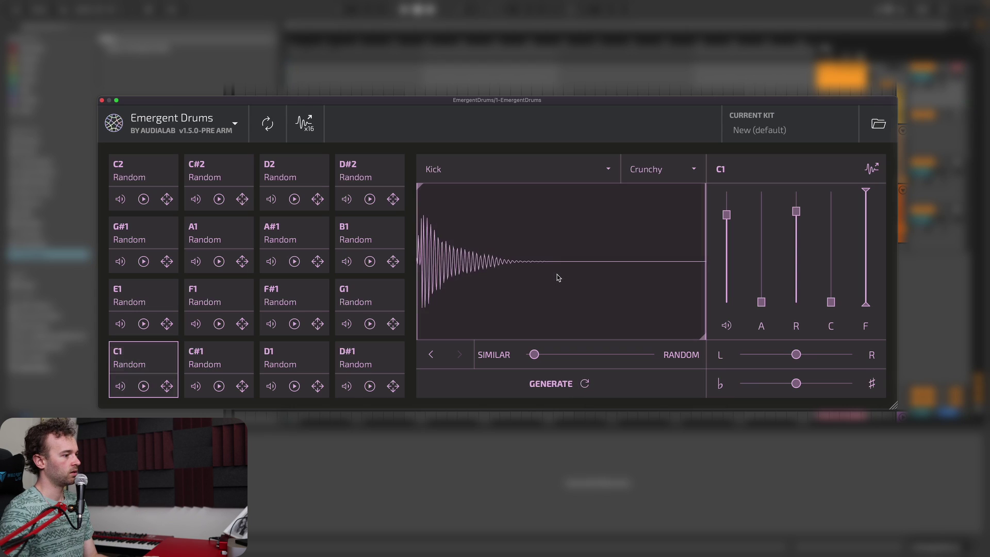
left_click_drag(535, 355, 552, 355)
left_click(572, 386)
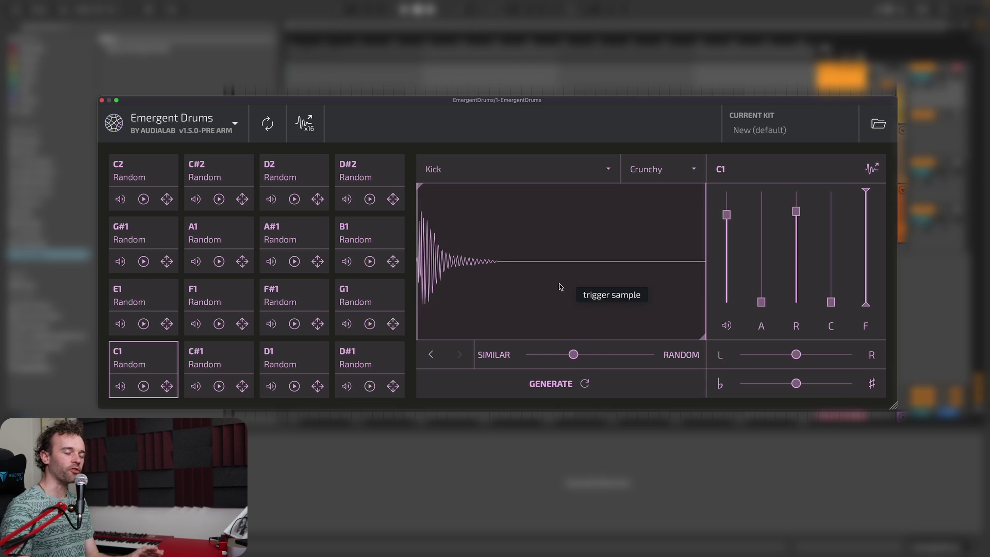
Generate another kick variation, play it, and compare it with the previous sound before returning to the newest one.
left_click(586, 385)
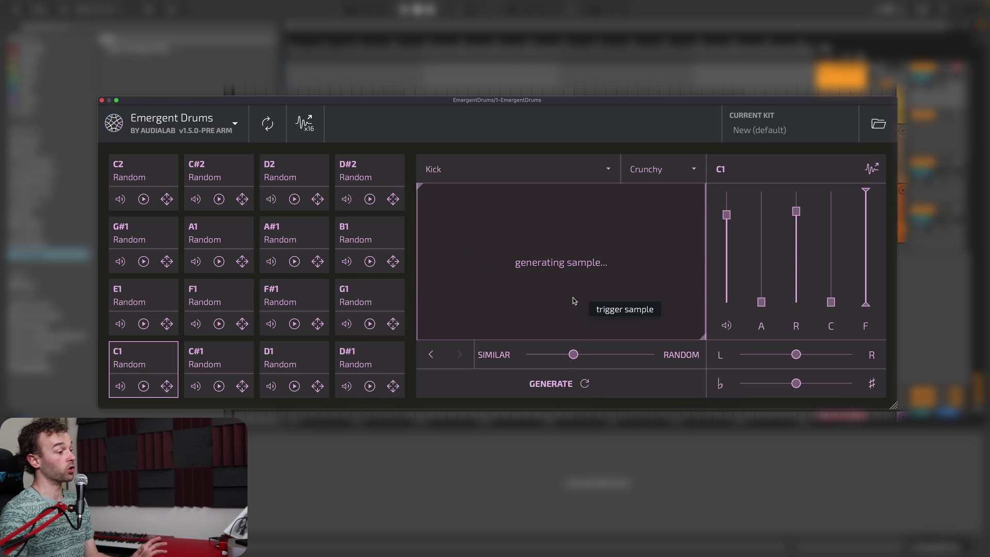
left_click(564, 264)
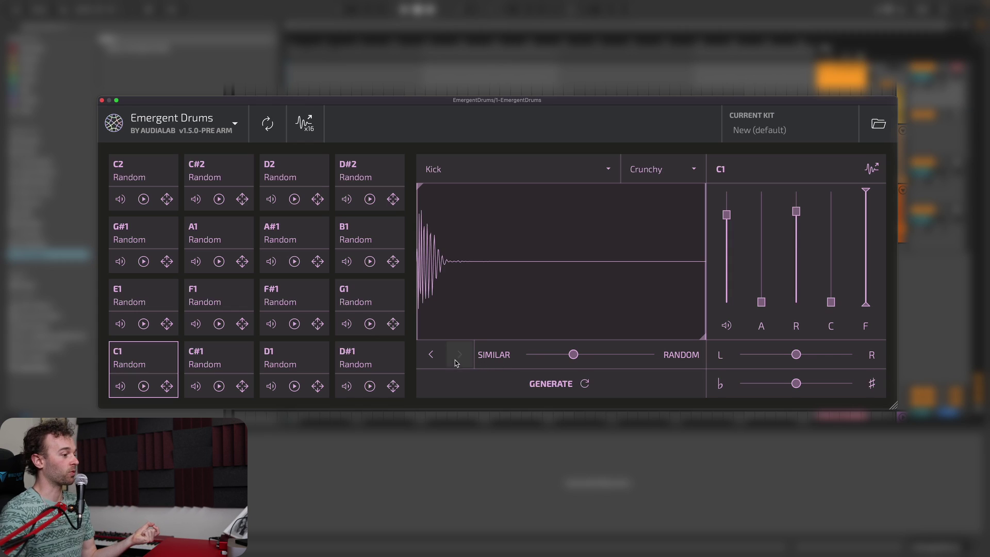
left_click(433, 361)
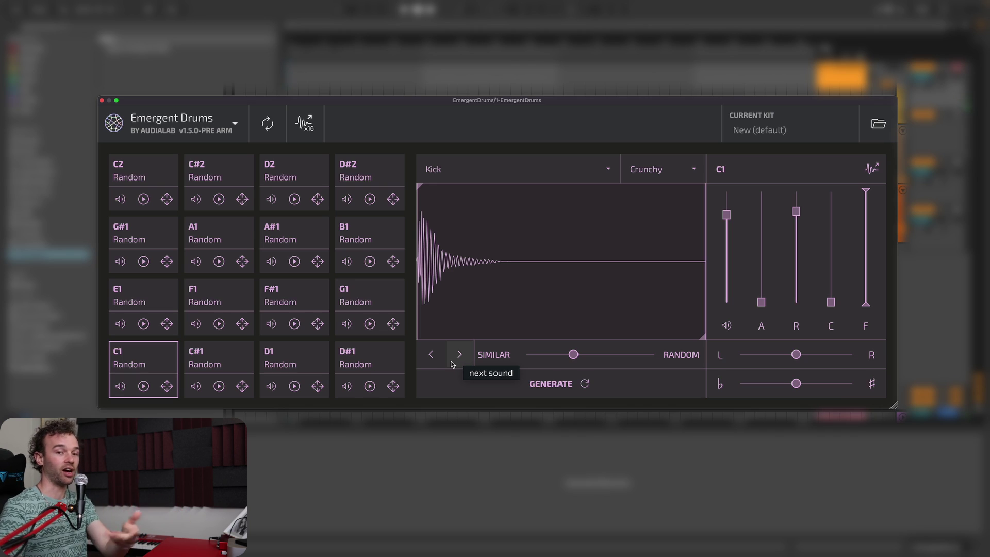
left_click(452, 361)
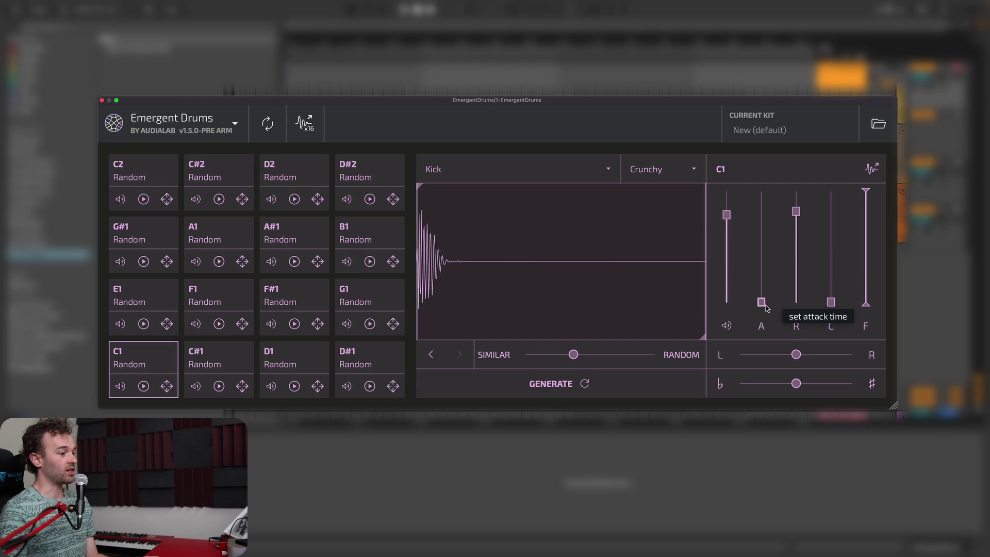
Try a longer attack and a shorter release on the C1 kick, play it, and reset both settings to their defaults.
left_click_drag(761, 302, 762, 271)
double_click(762, 271)
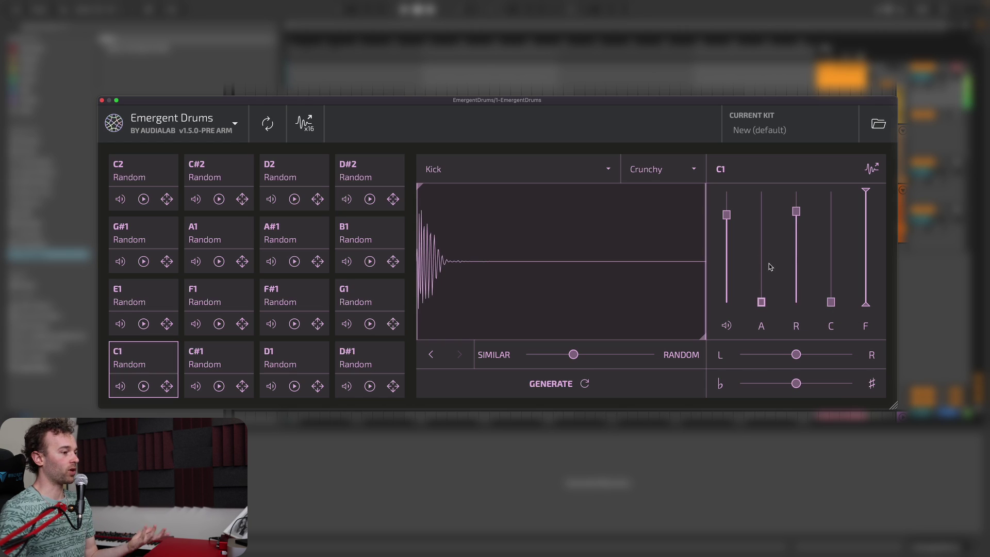
left_click_drag(788, 222, 789, 272)
left_click(639, 270)
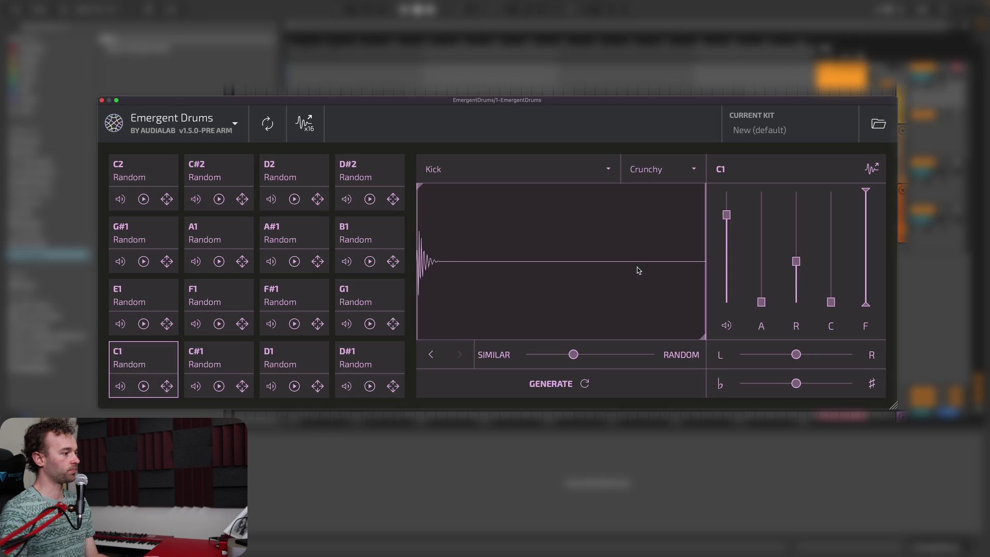
double_click(796, 261)
left_click(658, 208)
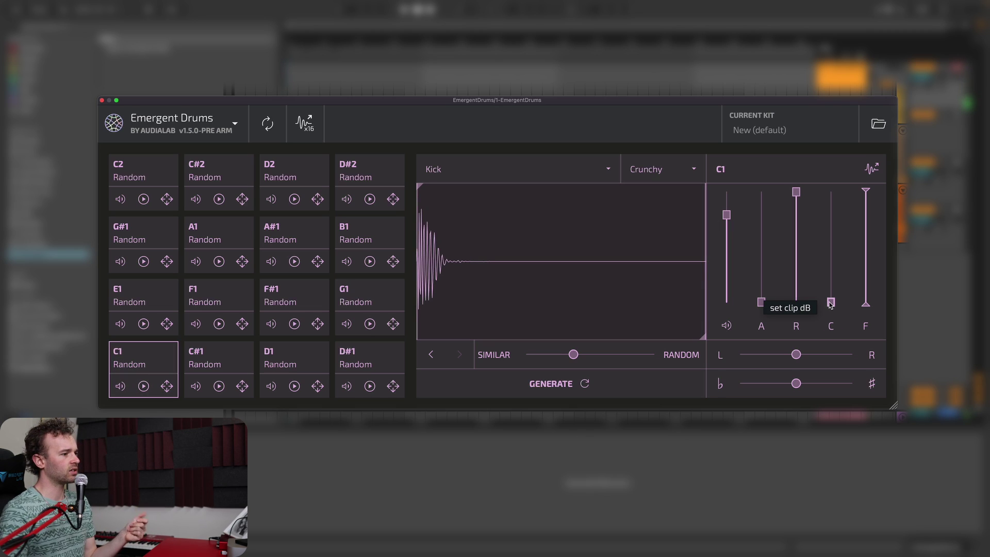
Raise the clip amount of the C1 kick to about three quarters of its range.
left_click_drag(830, 304, 834, 218)
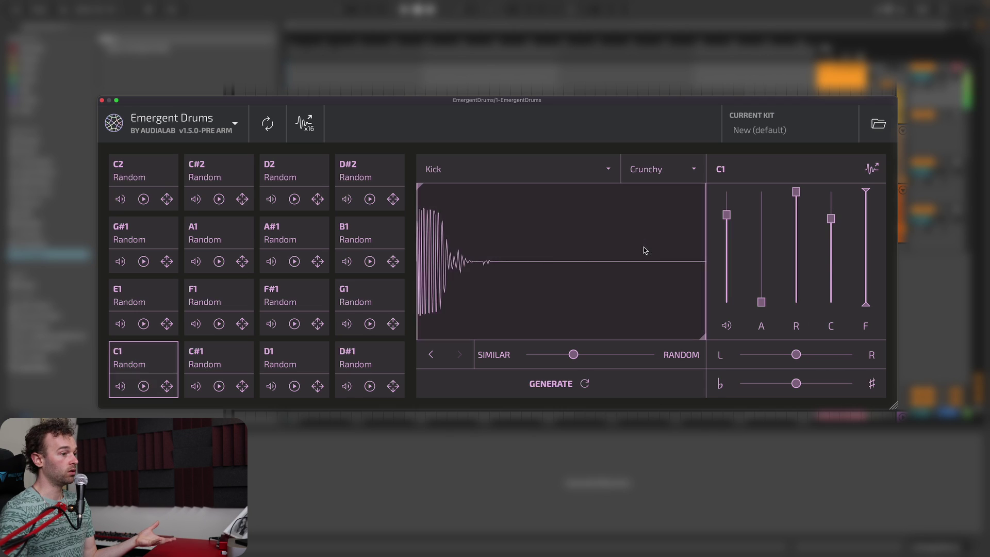
Play the C1 kick, lower its clip amount to about one fifth of the range, and play it again.
left_click(644, 250)
left_click(644, 250)
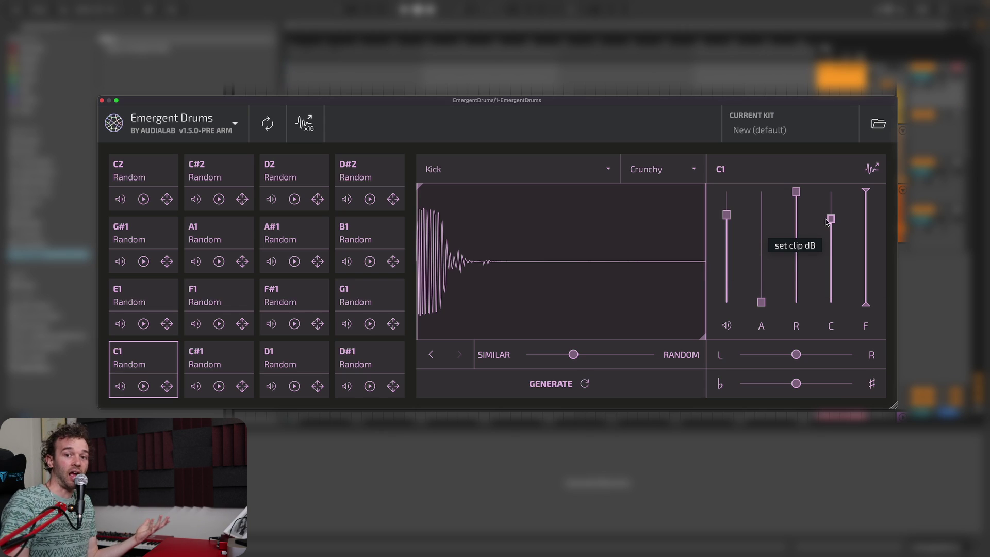
left_click_drag(827, 221, 816, 288)
left_click(612, 284)
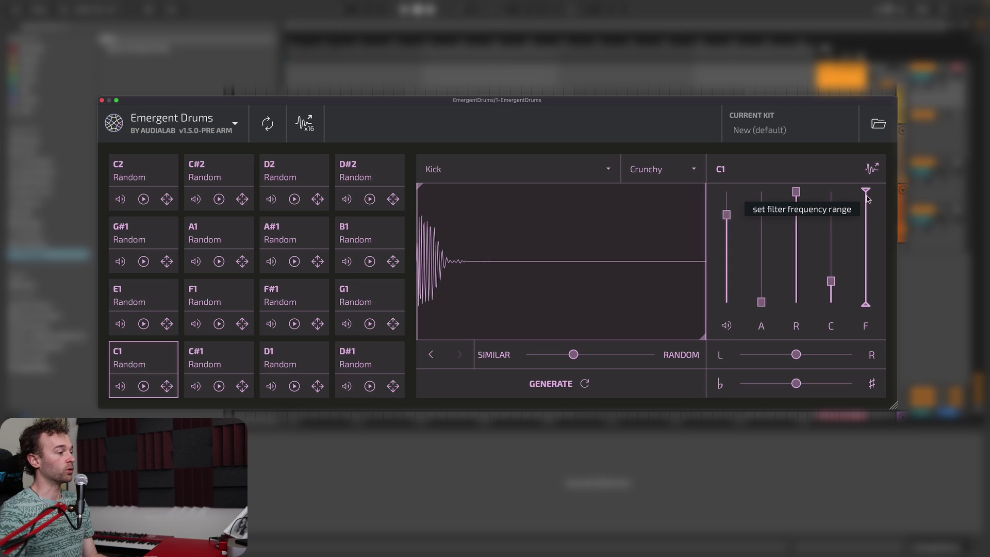
Try a lower upper filter limit and a lower filter limit of 81.5 Hz on the C1 kick, playing each and restoring the full range.
left_click_drag(866, 195, 865, 240)
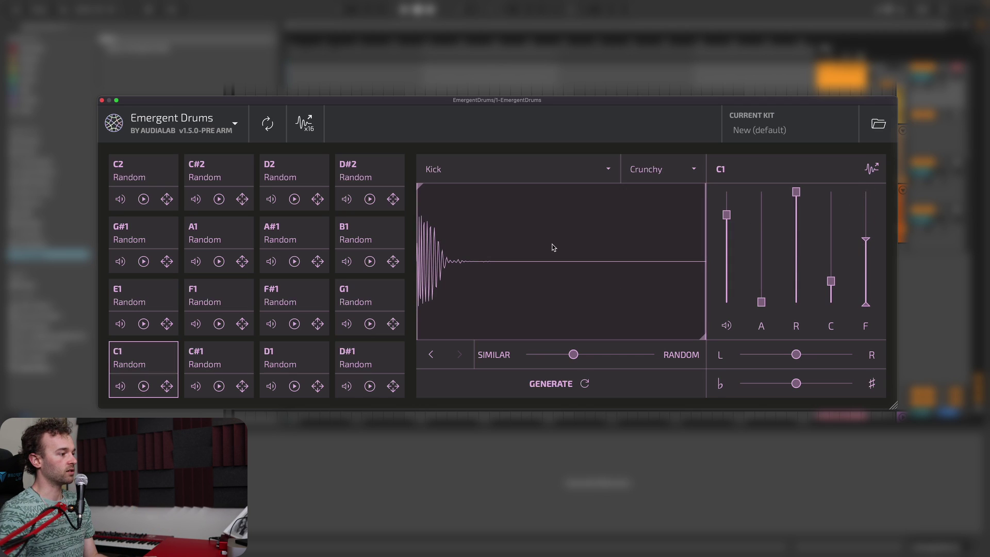
left_click(552, 247)
left_click_drag(866, 306, 865, 258)
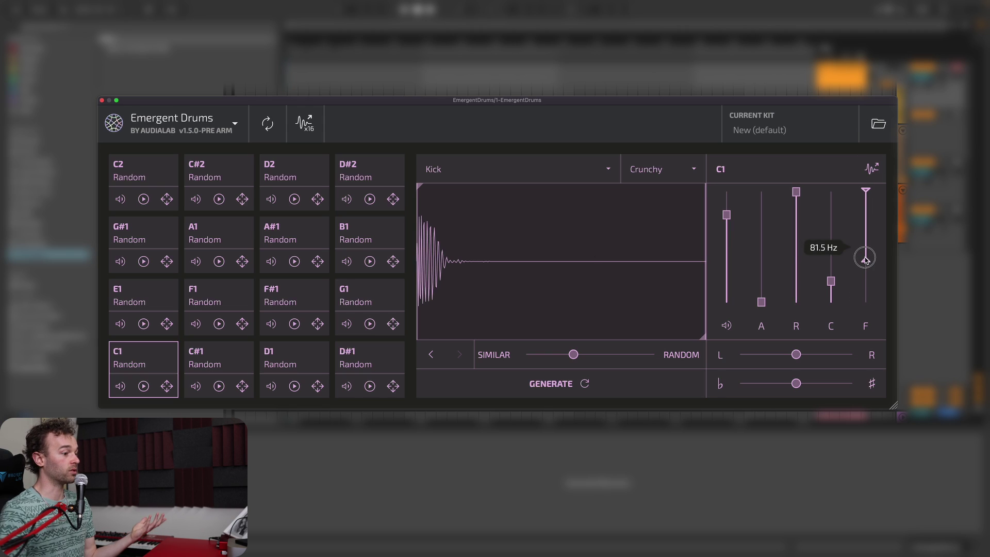
left_click(628, 285)
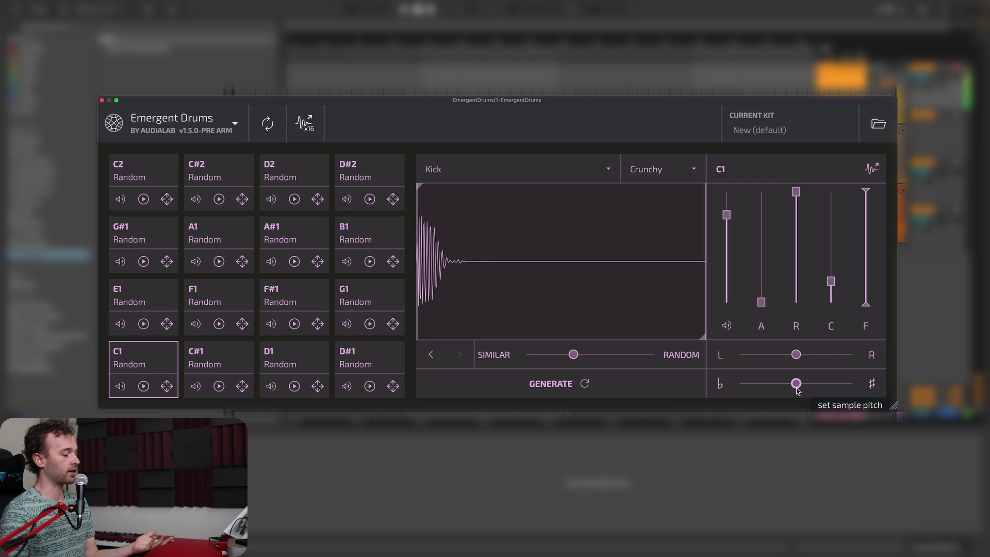
mouse_move(797, 391)
left_mouse_down()
mouse_move(872, 387)
mouse_move(801, 386)
mouse_move(706, 404)
mouse_move(796, 391)
left_mouse_up()
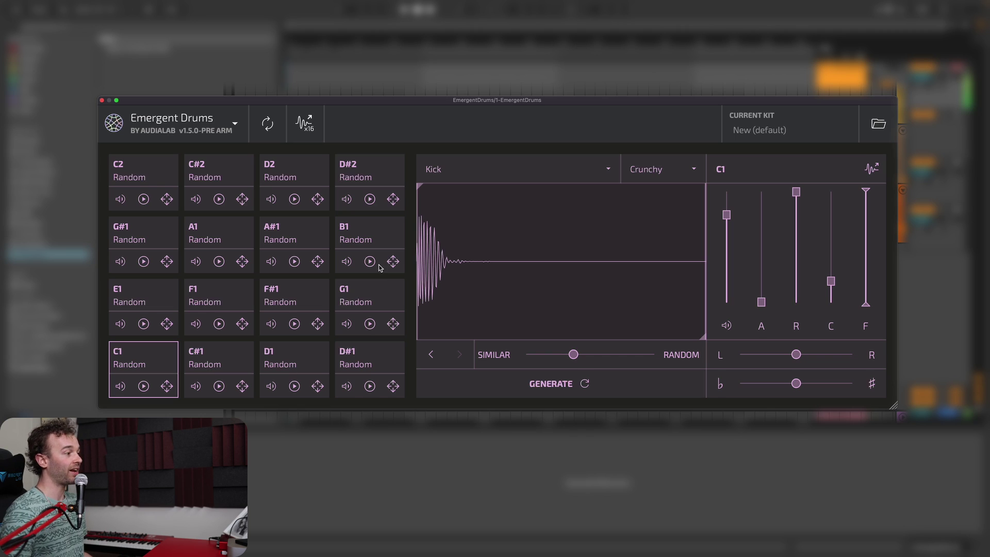
Export the C1 kick sample to the start of the third audio track in the arrangement and play the C1 pad.
left_click_drag(578, 104, 567, 183)
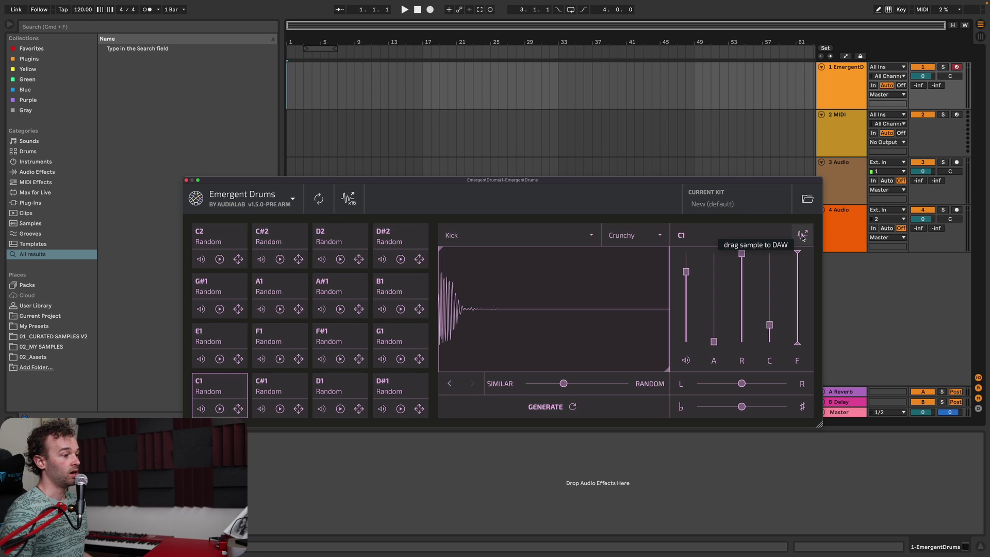
left_click_drag(799, 235, 288, 166)
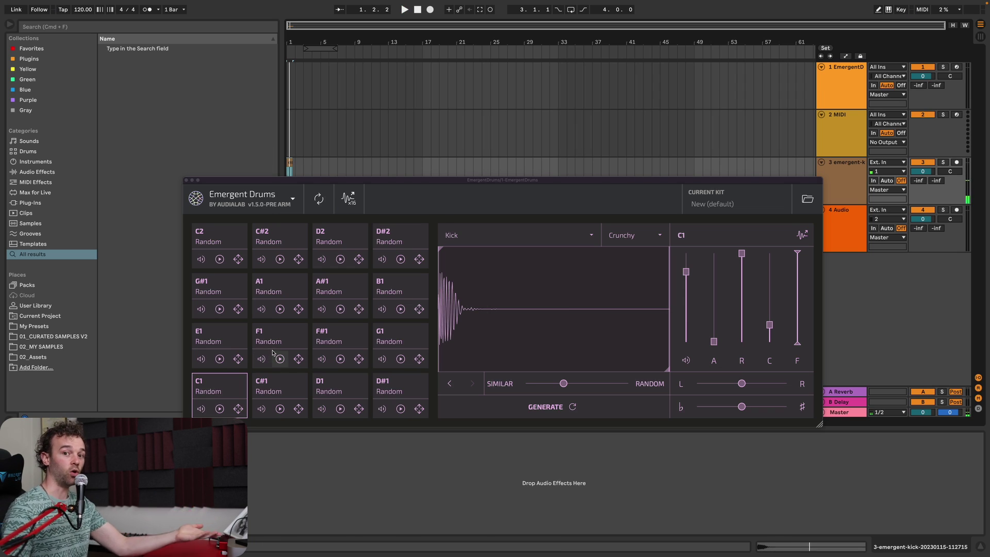
left_click(219, 408)
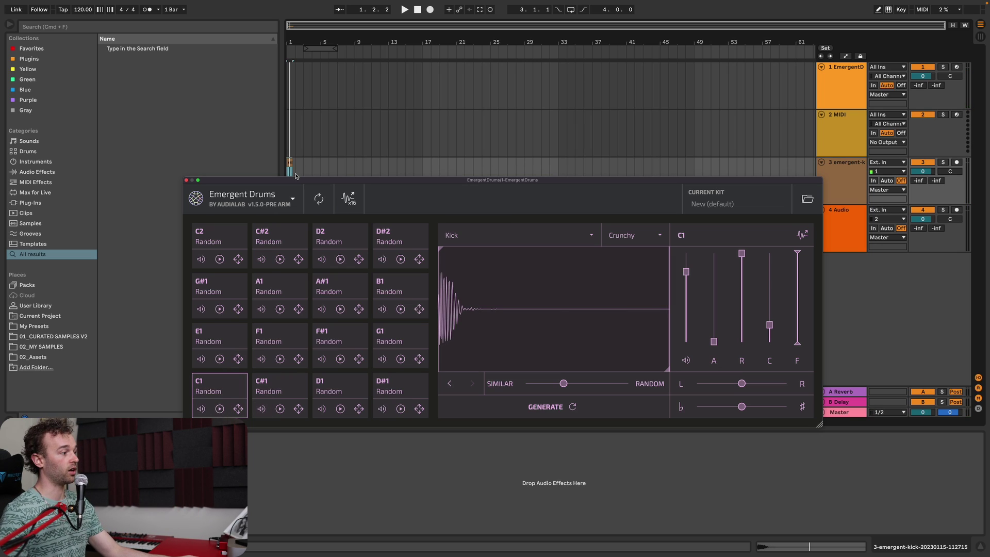
left_click(220, 409)
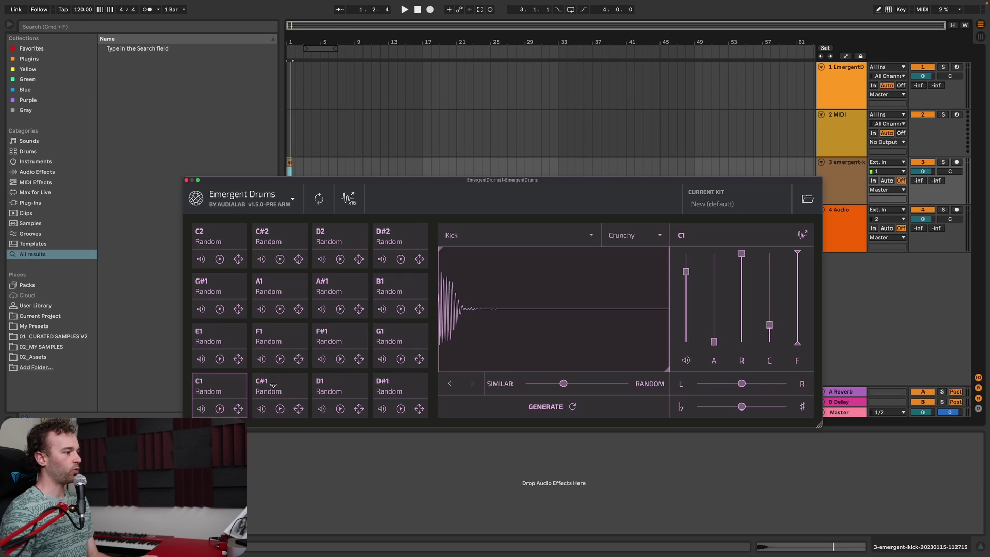
Set the C#1 pad to the Crunchy model with the Snare type and play the generated sample.
left_click(276, 383)
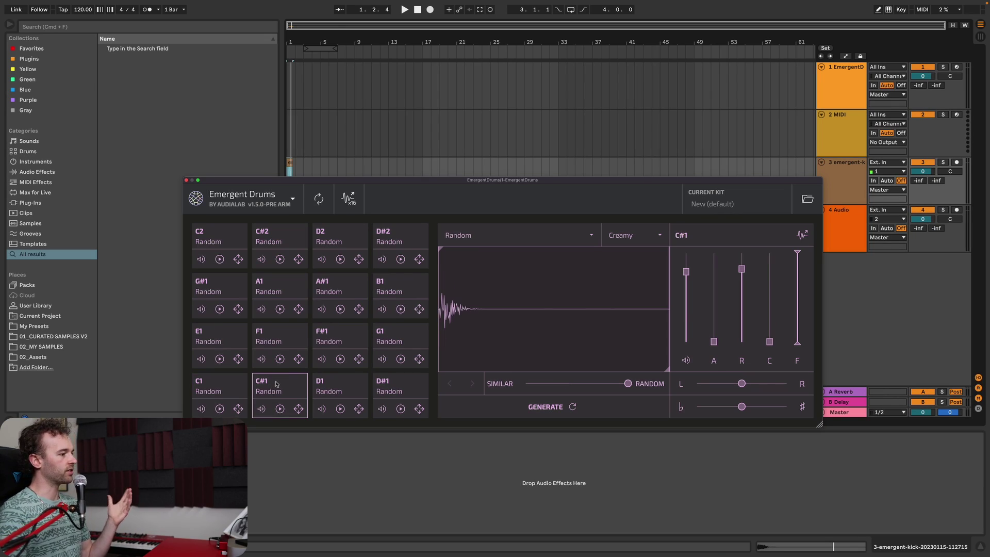
left_click(634, 239)
left_click(628, 254)
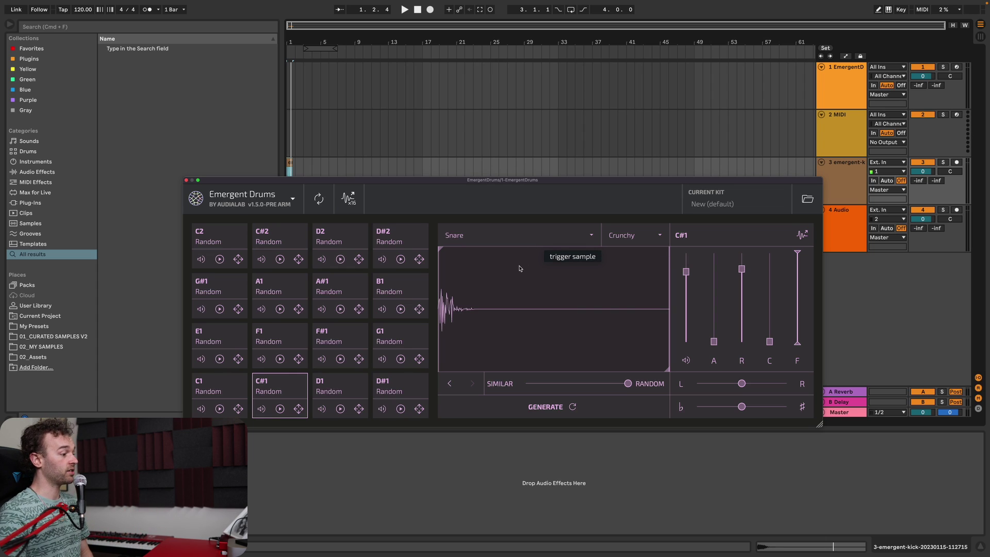
left_click(498, 282)
left_click(498, 282)
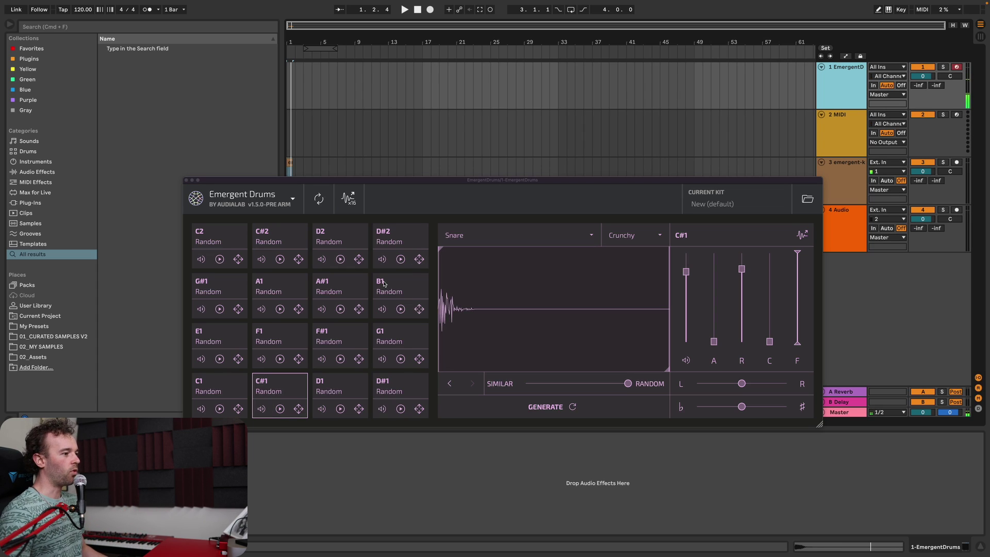
Generate two variations of the C#1 snare, with the difference at about two thirds and about one quarter of its range.
left_click_drag(628, 384, 595, 387)
left_click(571, 408)
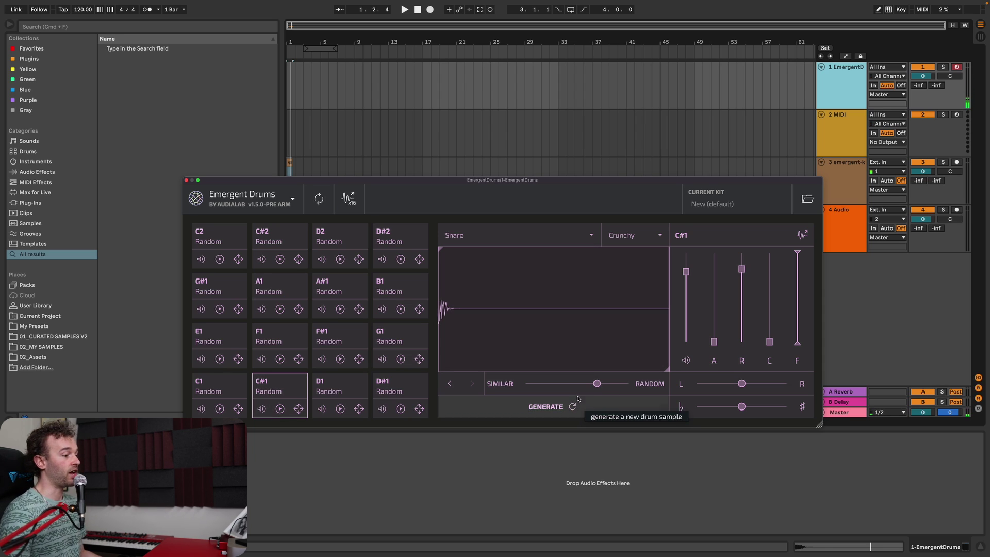
left_click_drag(597, 384, 553, 384)
left_click(561, 408)
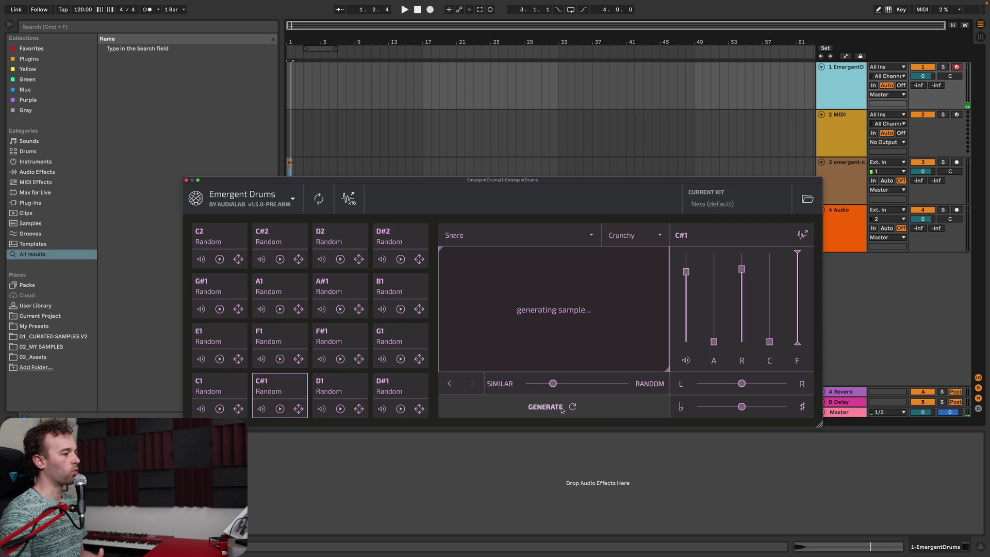
Raise the C#1 snare's clip amount to just under half, generate a slightly more different variation, and lower its pitch slightly.
left_click_drag(769, 341, 769, 302)
left_click_drag(553, 383, 566, 384)
left_click(570, 408)
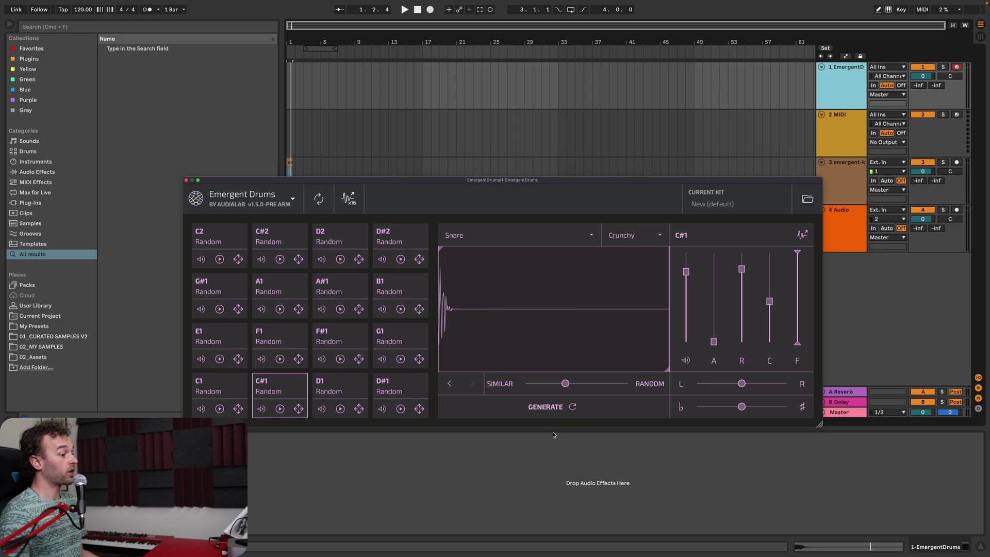
left_click_drag(742, 407, 740, 408)
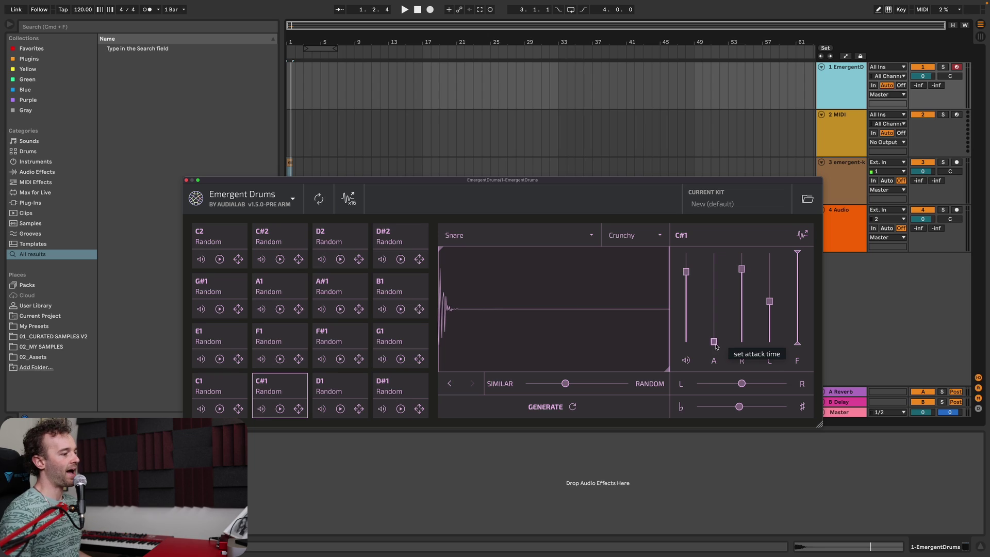
Set the D1 pad's sample type to Clap and play the generated sample.
left_click(516, 235)
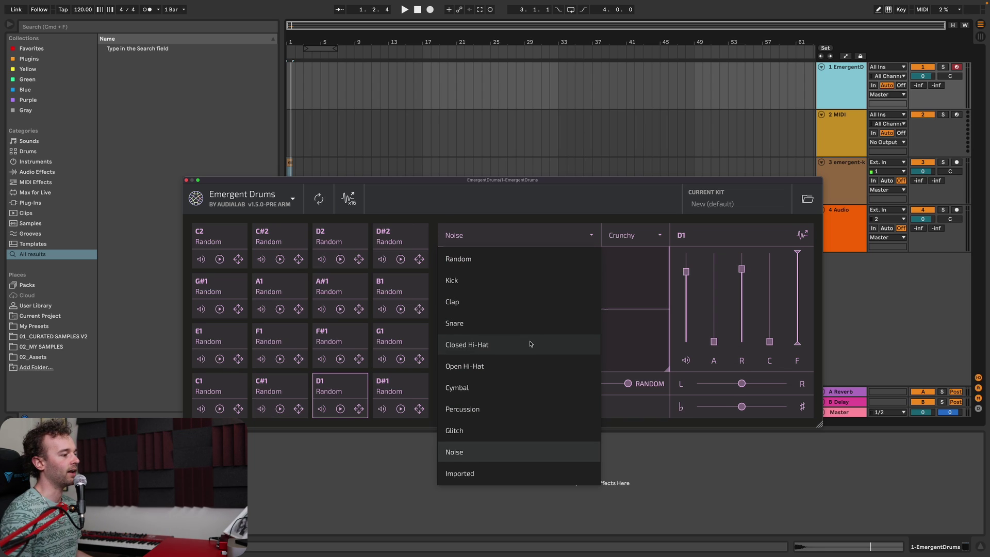
left_click(512, 307)
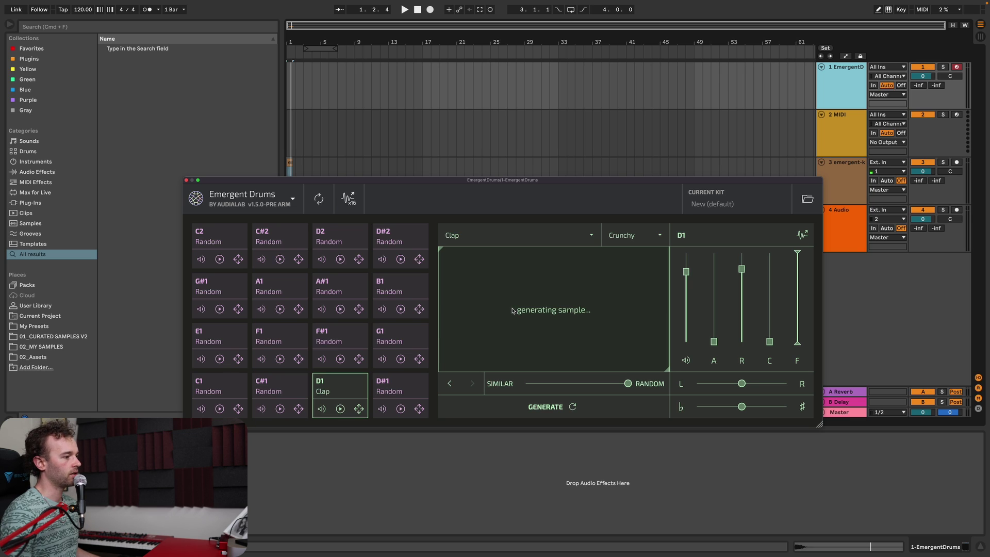
left_click(356, 384)
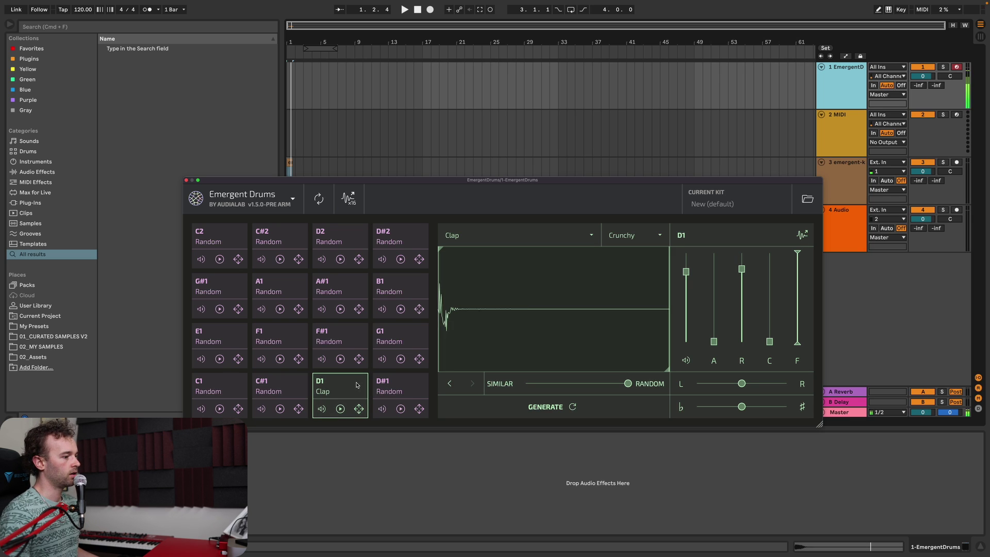
left_click(356, 384)
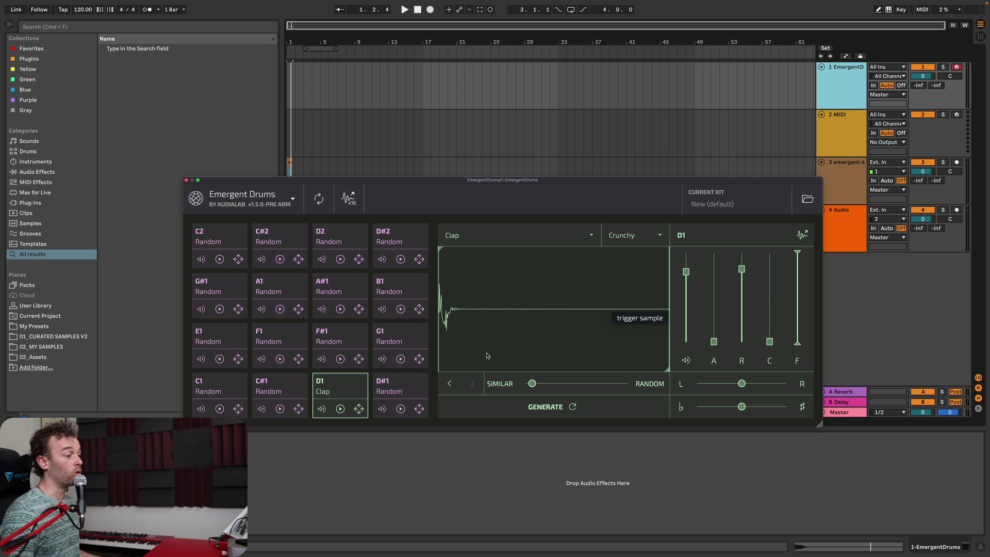
Trim the end of the D1 clap to just after the audible hit, keeping its start at the beginning of the sample.
left_click_drag(666, 369, 470, 373)
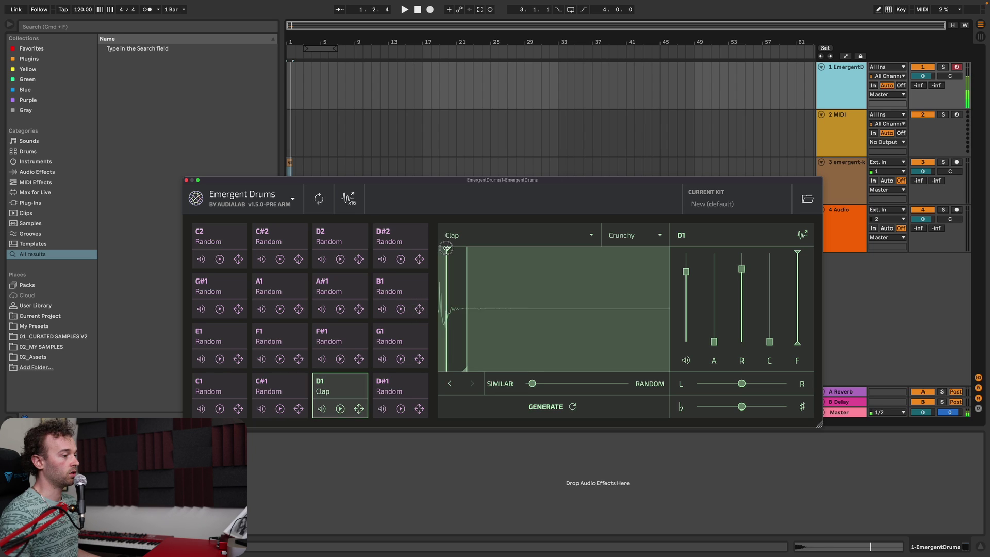
left_click_drag(446, 248, 437, 250)
Set the D#1 pad to the Crunchy model with the Closed Hi-Hat type.
left_click(397, 387)
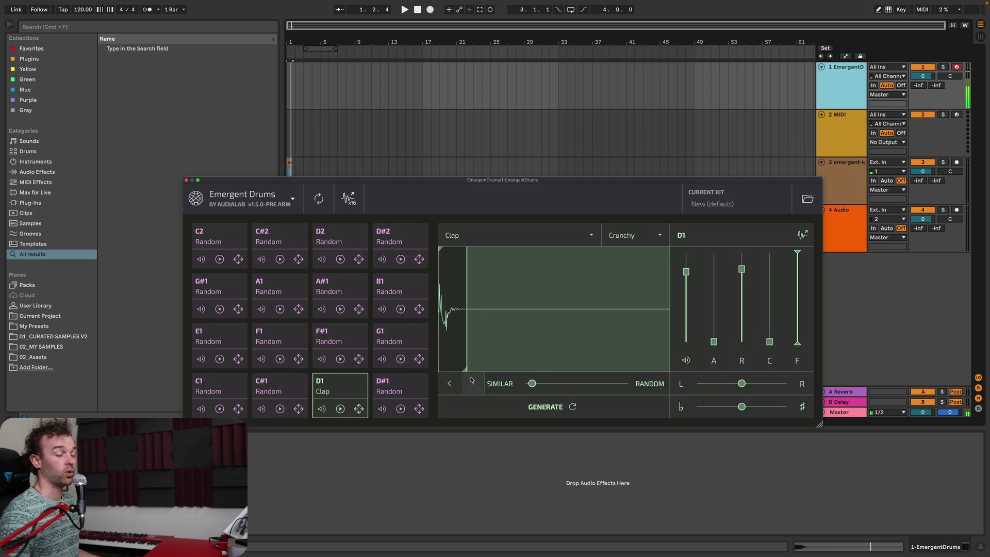
left_click(535, 243)
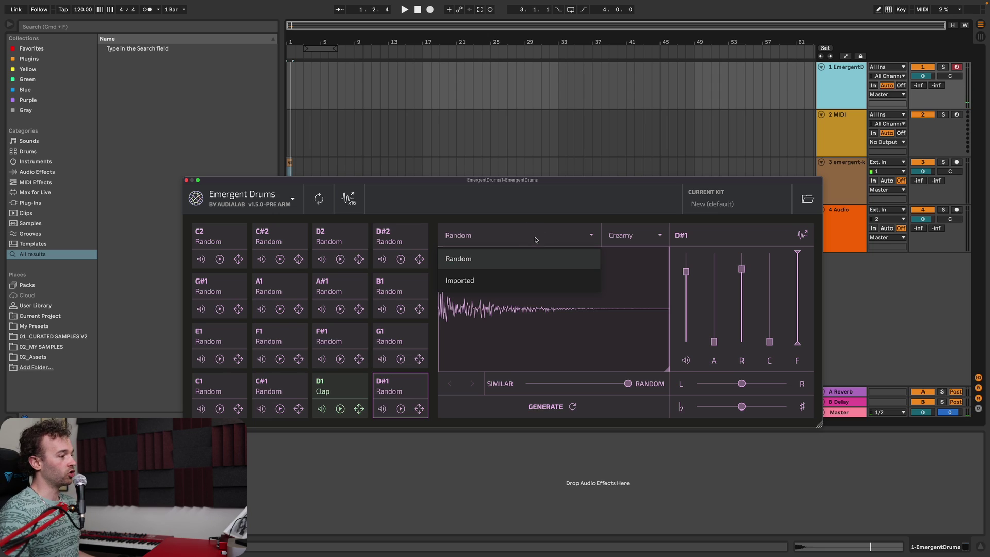
left_click(619, 234)
left_click(624, 236)
left_click(629, 258)
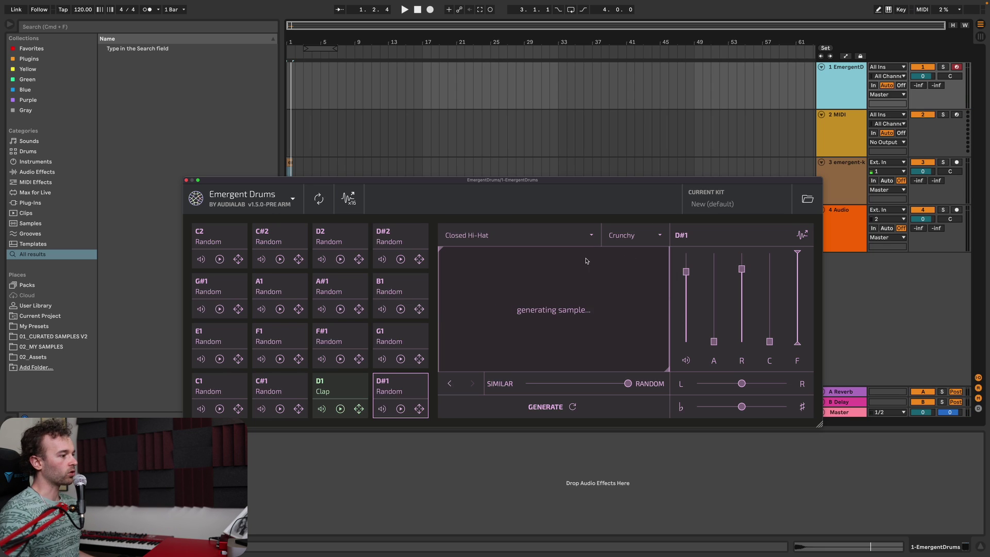
Change the D#1 pad's sample type to Percussion and generate another sample for it.
left_click(541, 235)
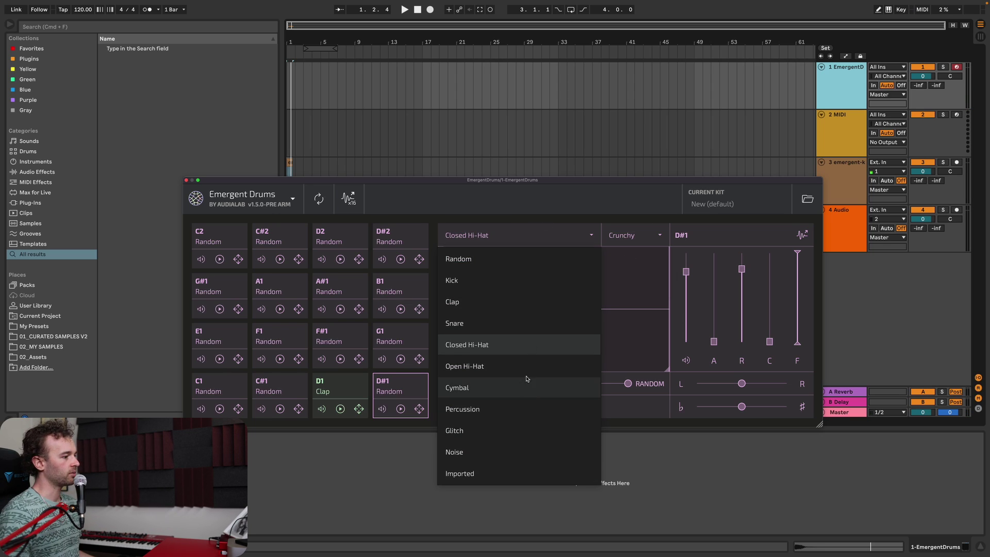
left_click(506, 408)
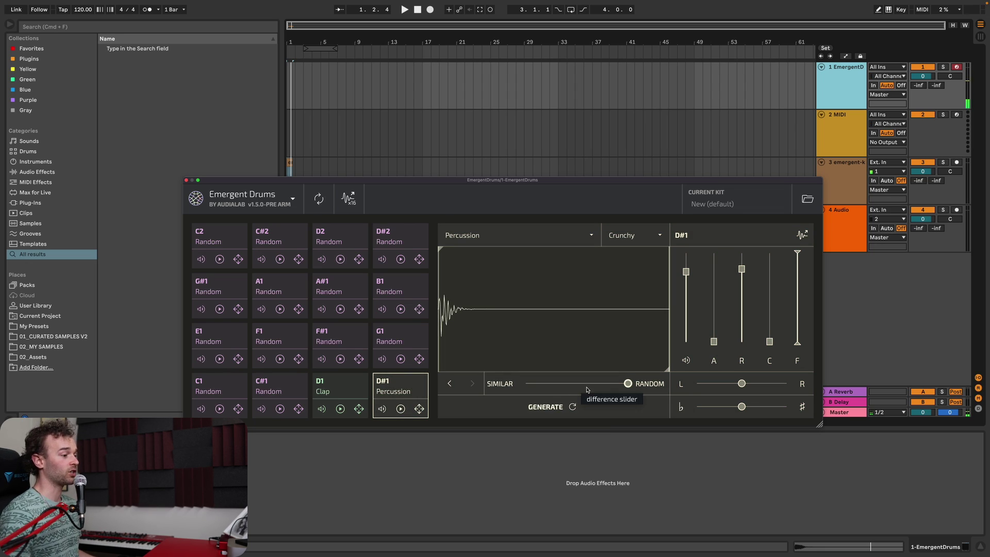
left_click(562, 408)
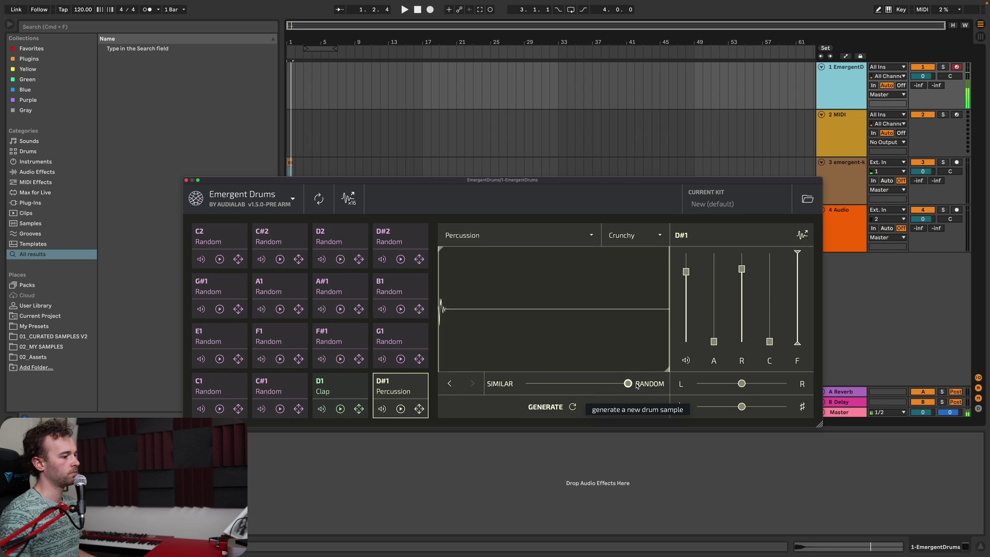
Generate several variations of the D#1 percussion, with the difference at about 60 percent and again at about one quarter.
left_click_drag(622, 385, 570, 385)
left_click(571, 409)
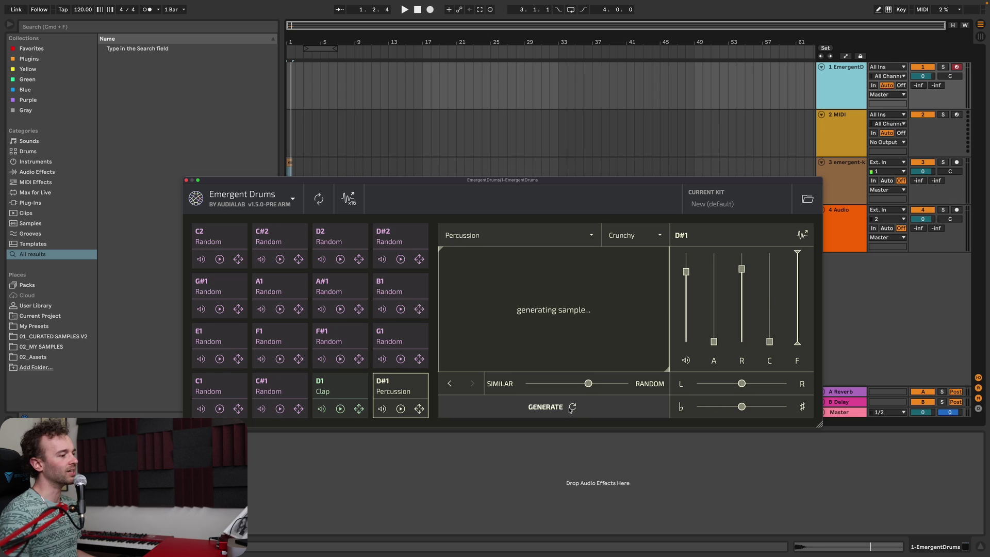
left_click(569, 407)
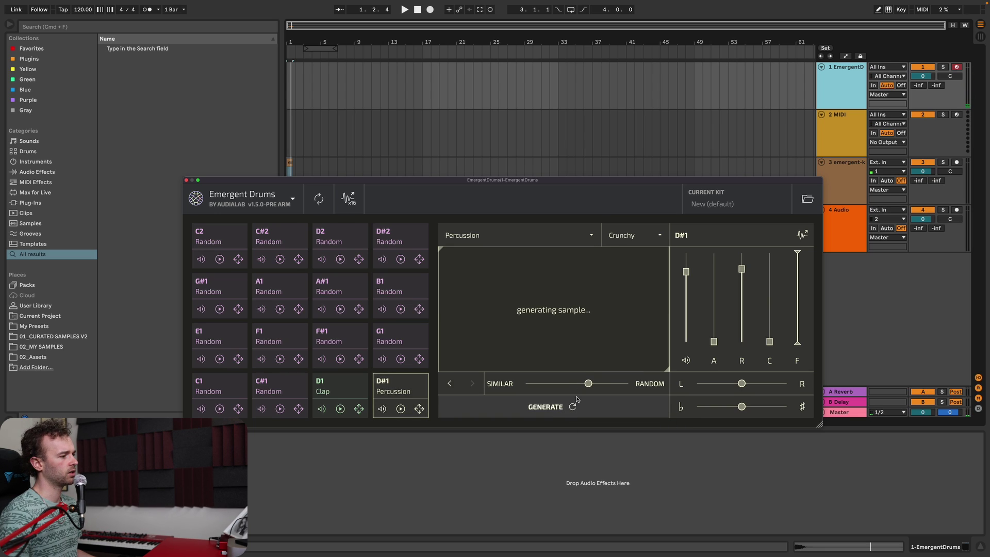
left_click_drag(588, 384, 531, 384)
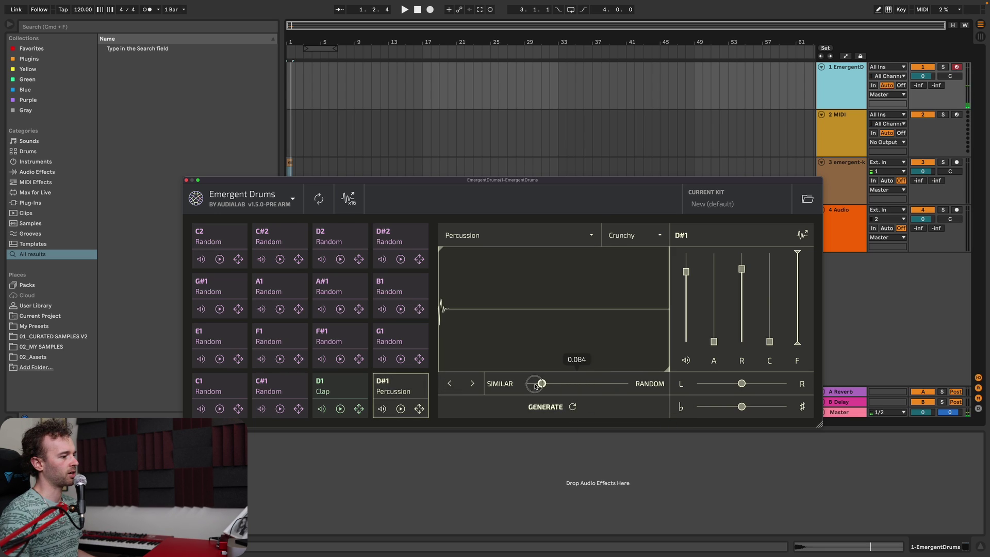
left_click(557, 408)
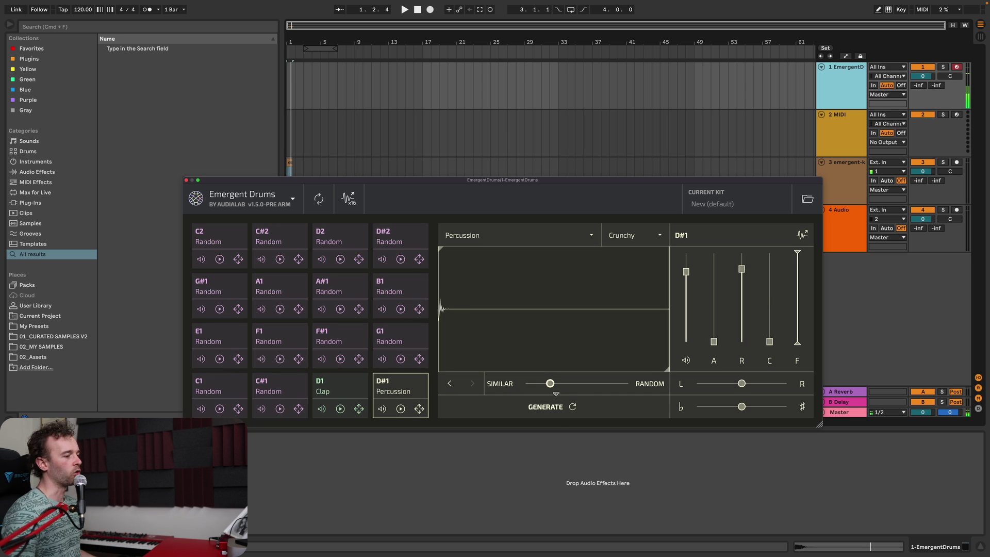
Generate a fully random percussion sample on the D#1 pad and raise its pitch by about 9 semitones.
left_click_drag(550, 384, 627, 384)
left_click(557, 407)
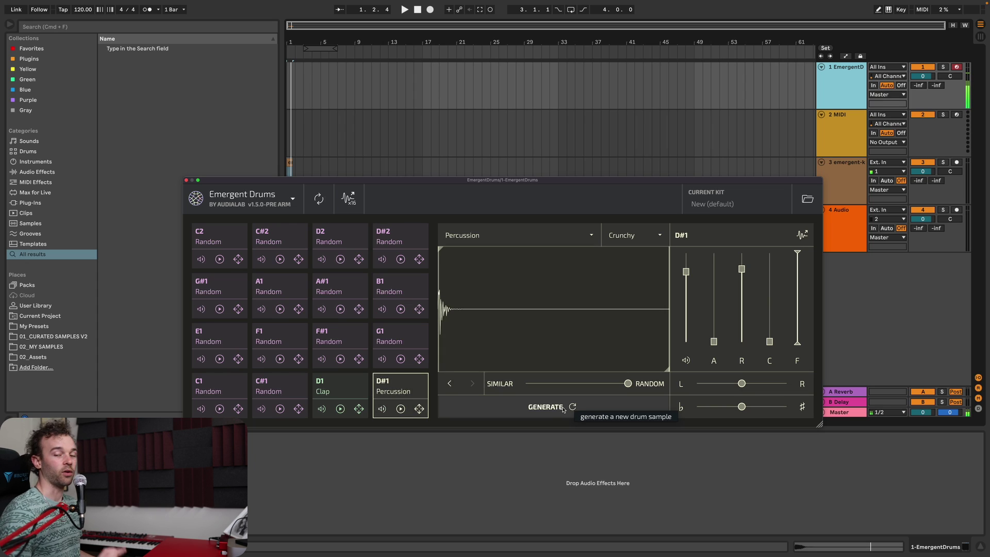
left_click_drag(742, 407, 760, 406)
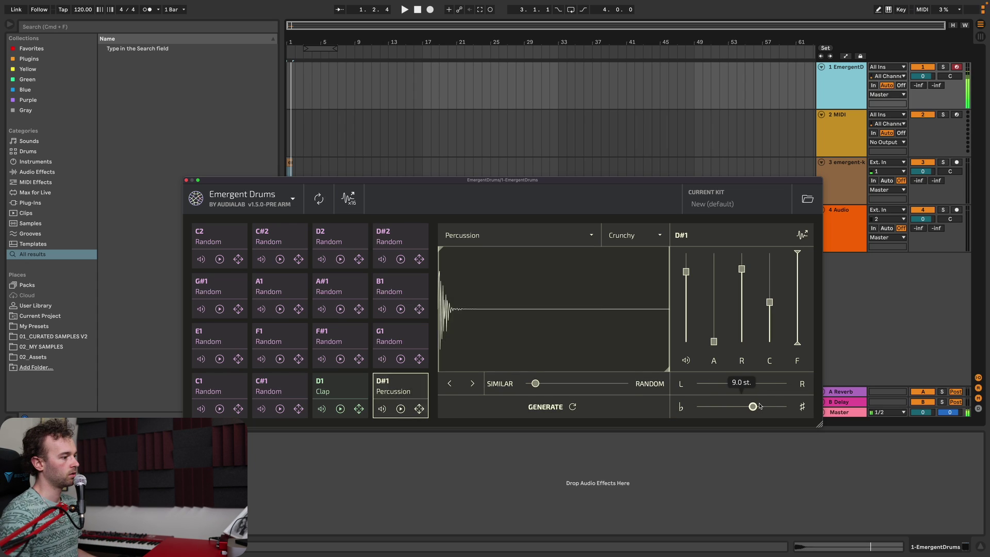
Audition the random samples on the F#1 and E1 pads.
left_click(334, 342)
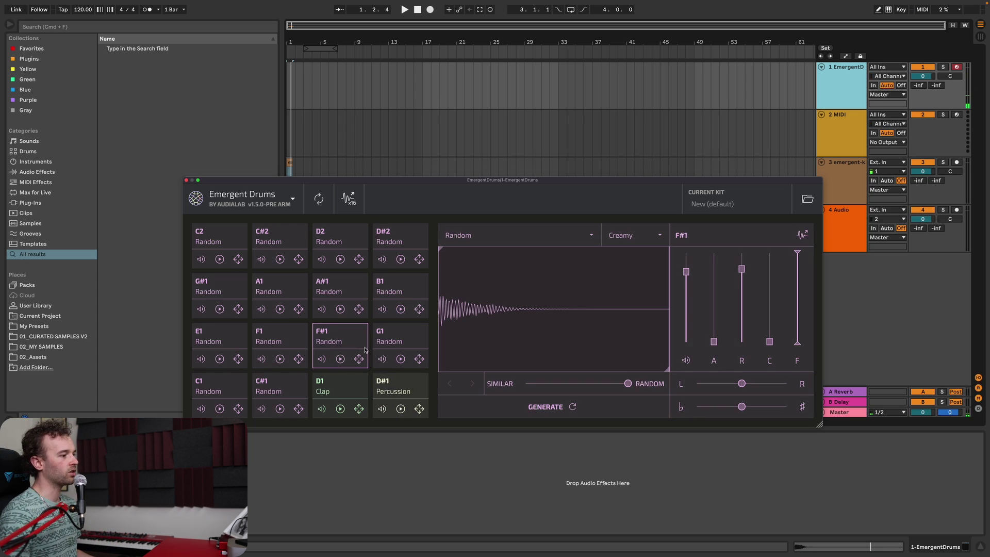
left_click(560, 237)
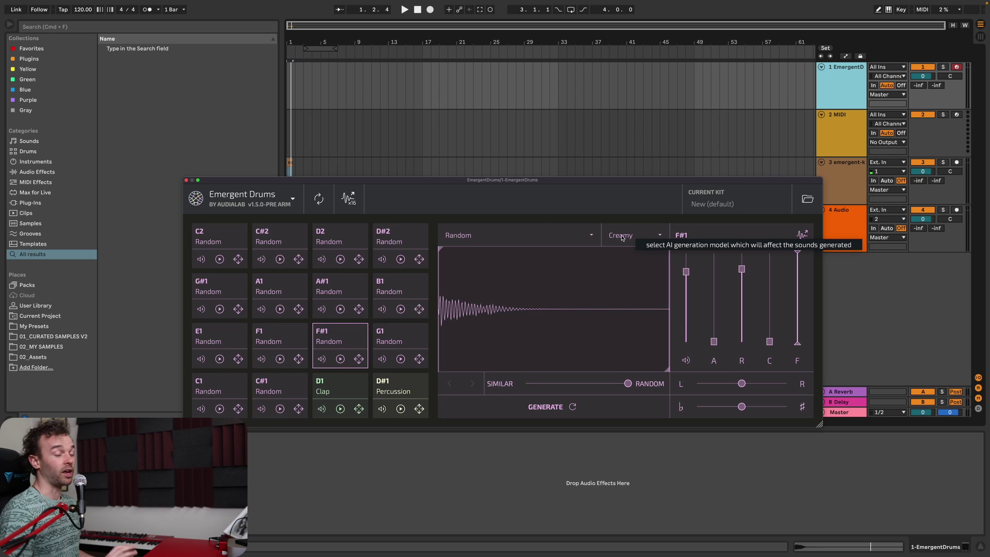
left_click(341, 360)
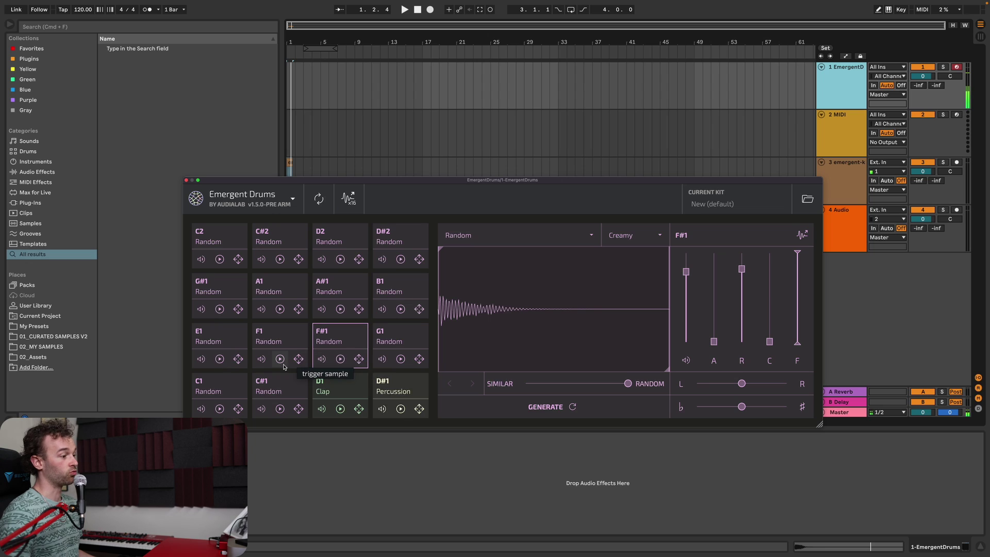
left_click(341, 360)
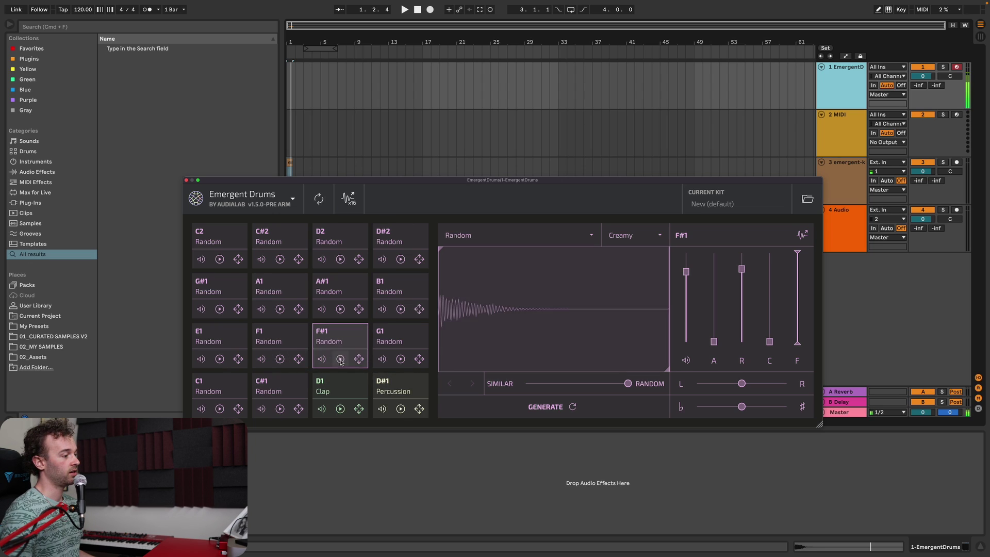
left_click(217, 360)
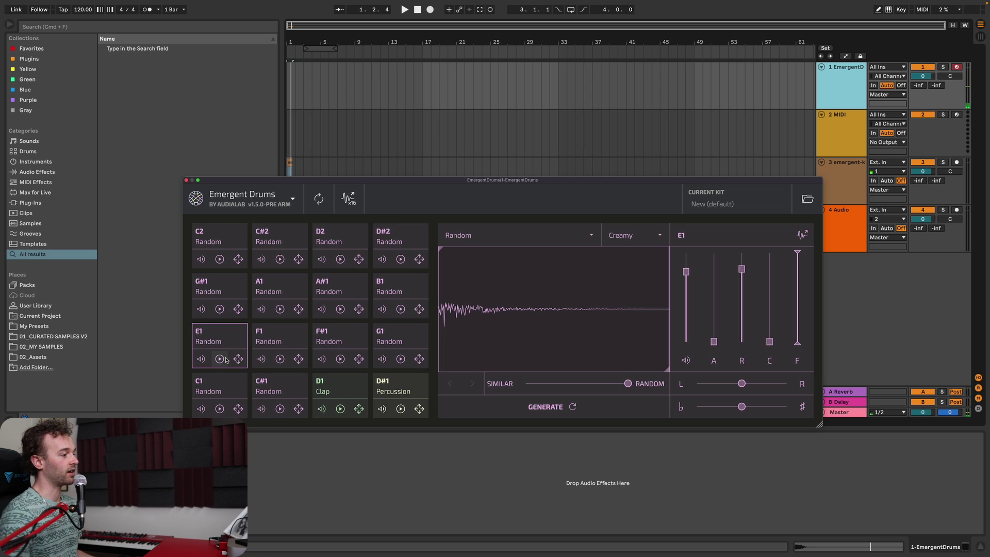
left_click(220, 359)
left_click(220, 359)
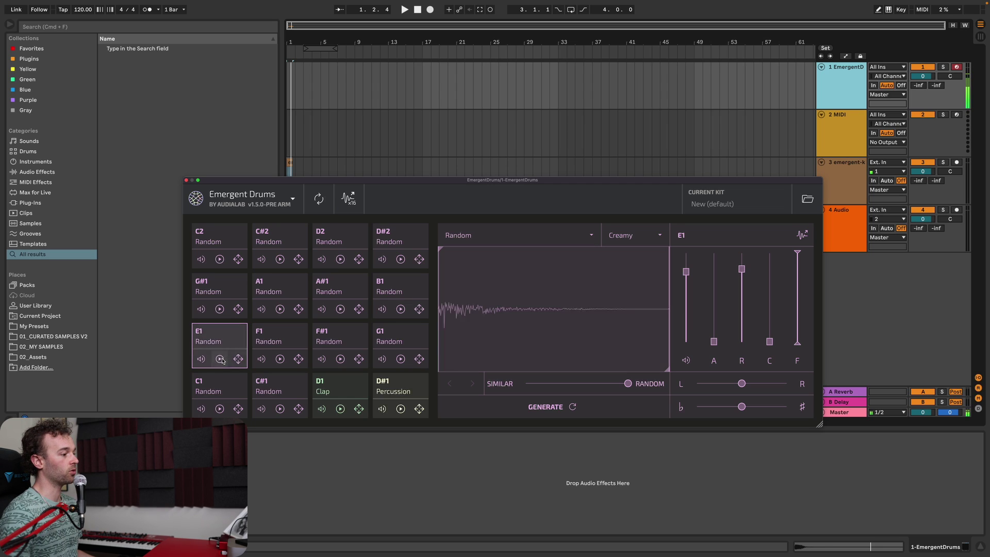
Set the A#1 pad to the Crunchy model and the Open Hi-Hat type, and generate new samples for it.
left_click(658, 237)
left_click(629, 268)
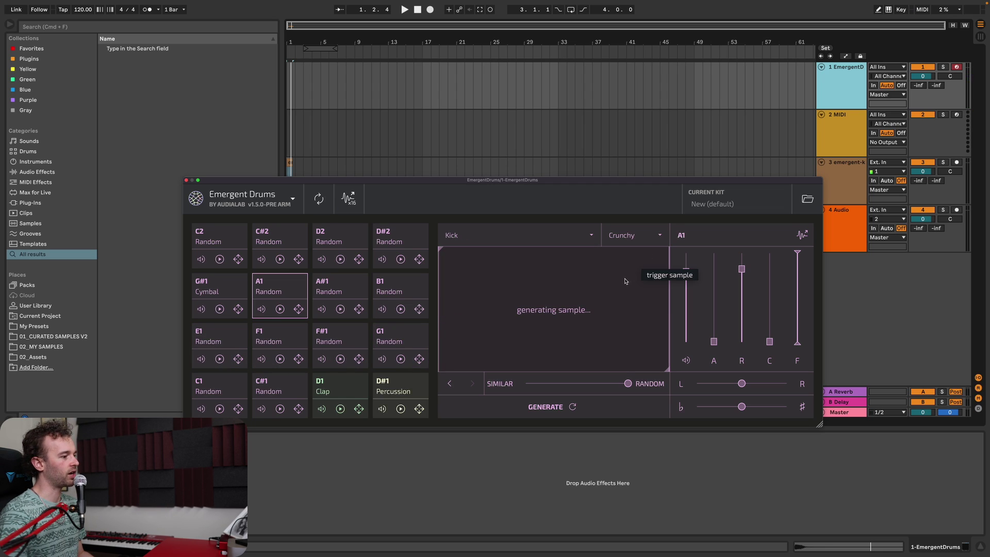
left_click(559, 236)
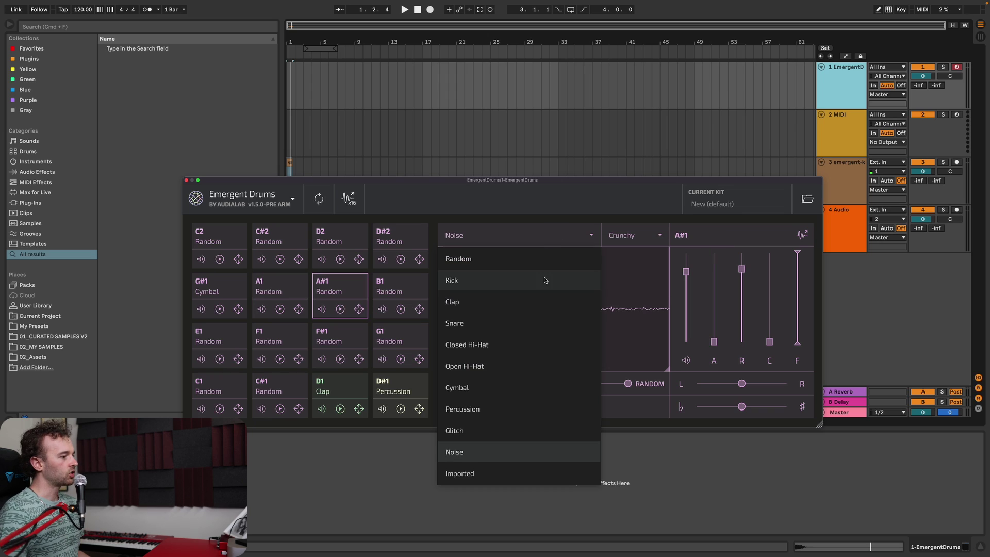
left_click(546, 364)
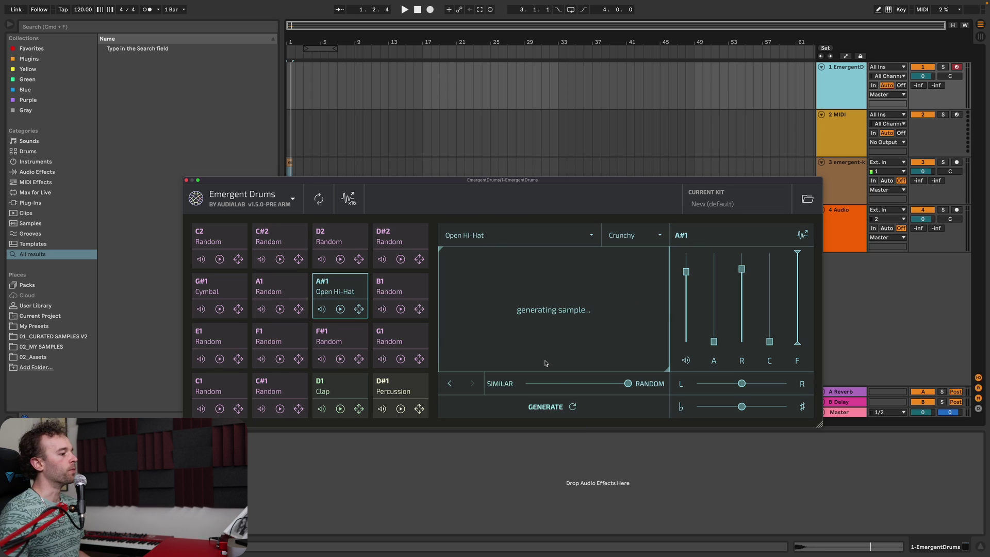
left_click(560, 411)
left_click(562, 409)
left_click(563, 408)
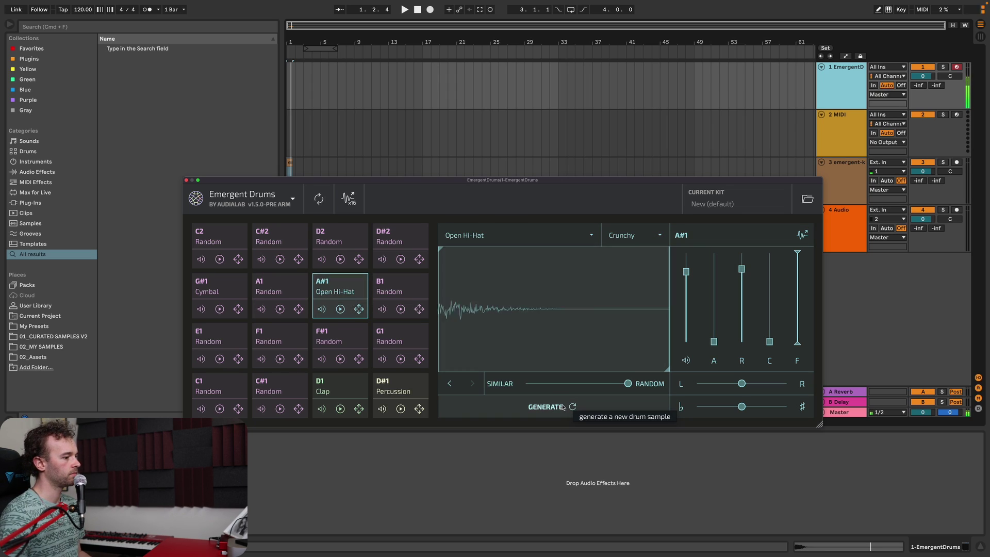
Raise the A#1 hi-hat's lower filter limit to about the middle of its range and generate a variation with the difference set close to Similar.
left_click_drag(797, 342, 799, 298)
left_click_drag(628, 384, 544, 384)
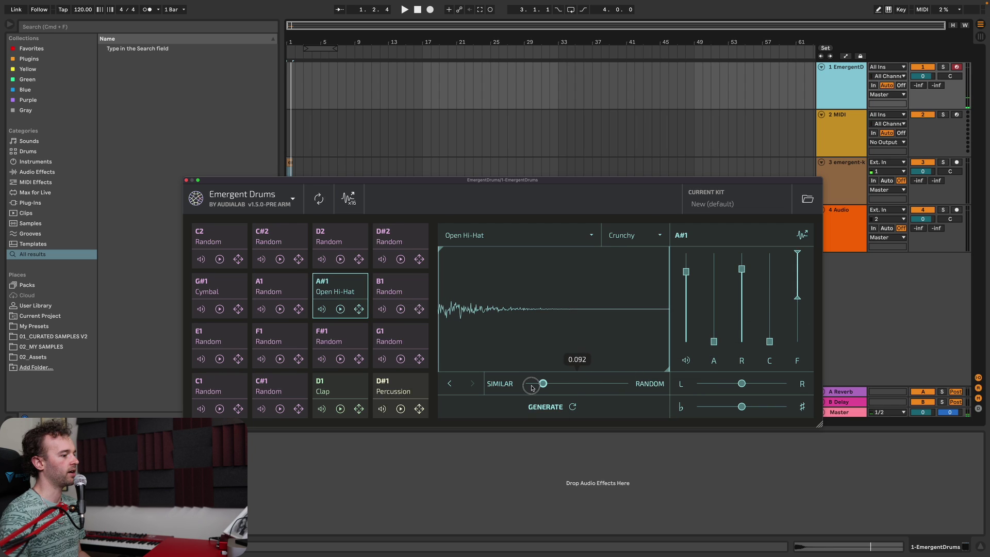
left_click(561, 406)
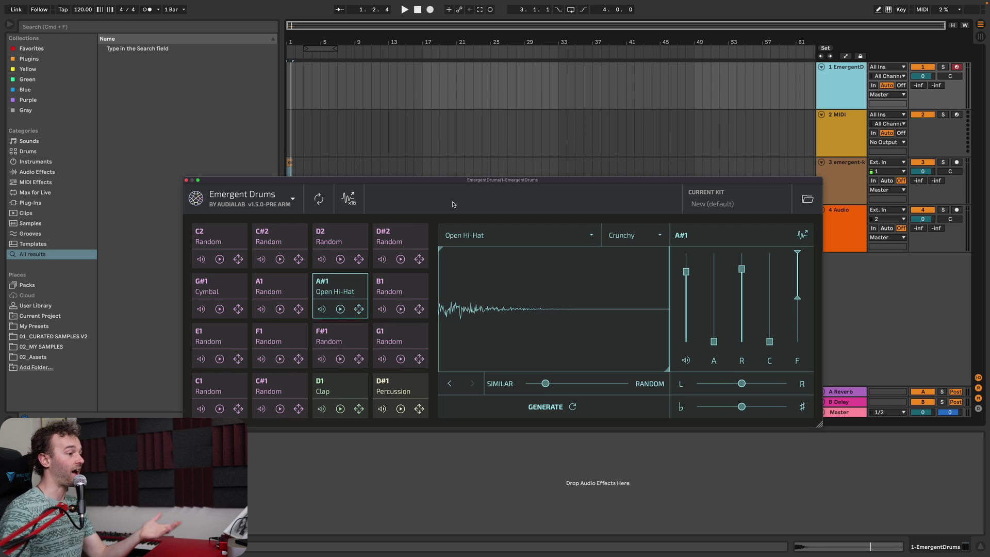
left_click(709, 207)
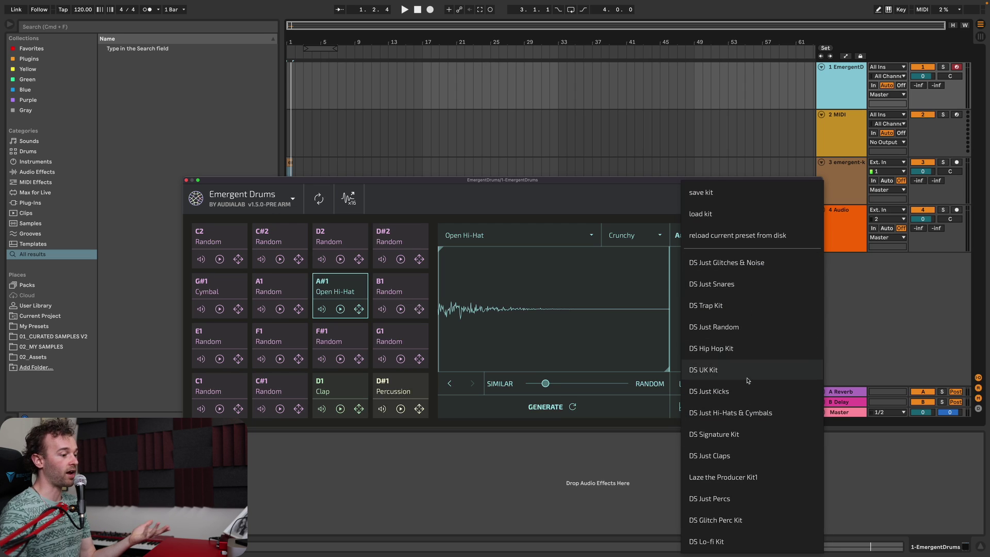
left_click(610, 205)
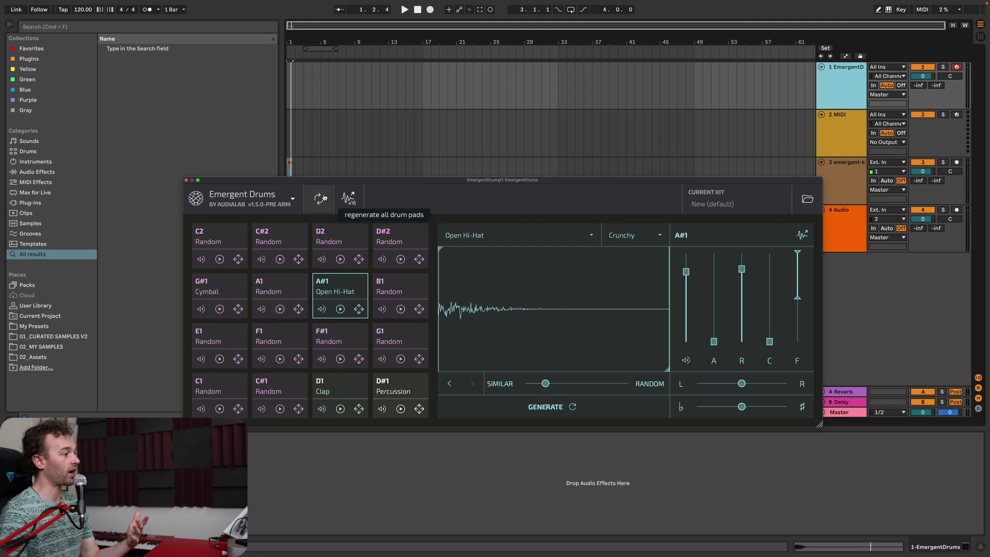
left_click(293, 199)
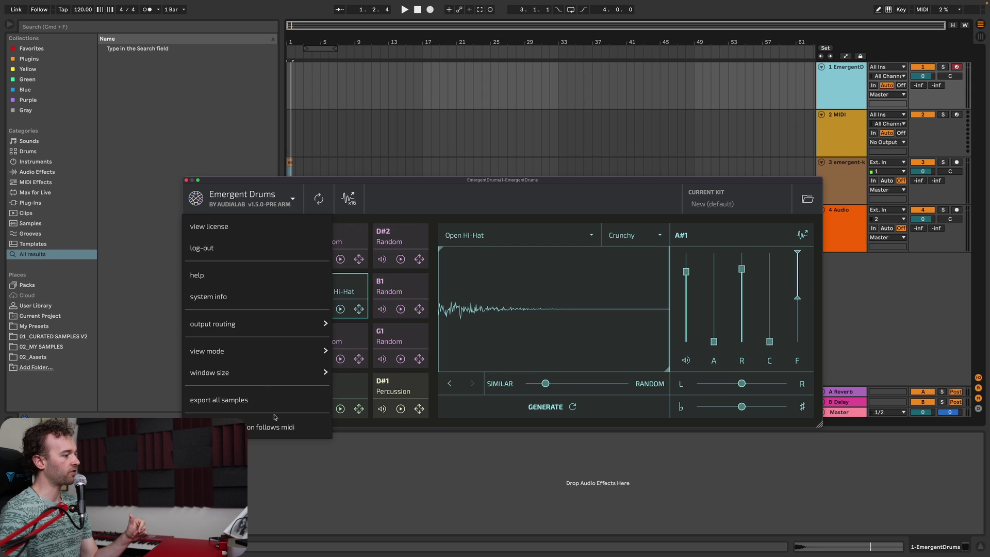
left_click(406, 196)
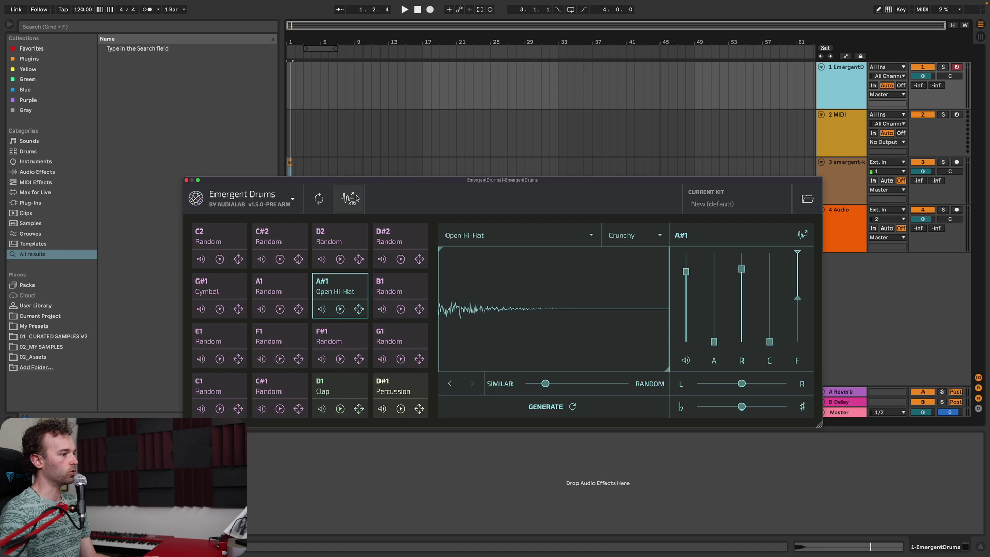
left_click_drag(411, 186, 414, 301)
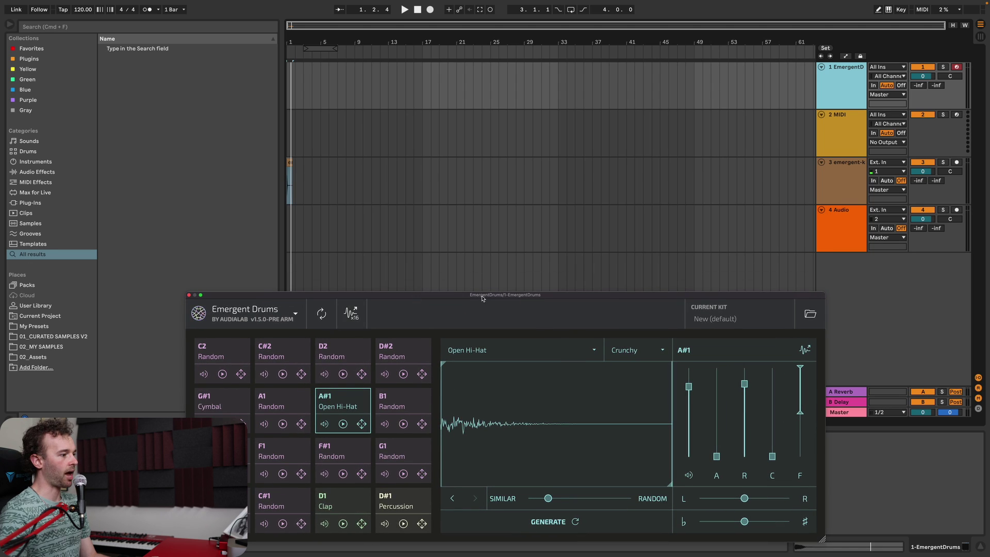
left_click_drag(482, 298, 480, 117)
left_click(860, 223)
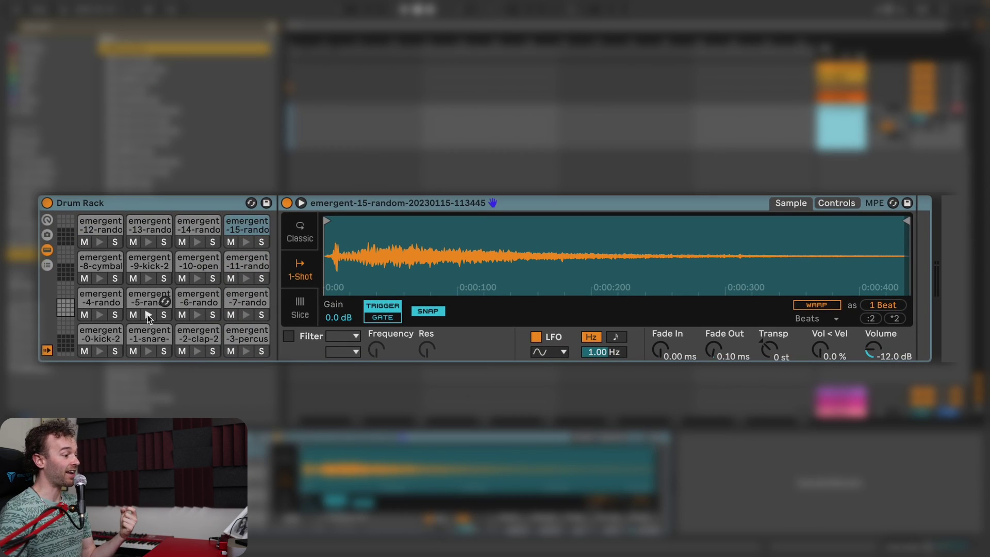
On the Drum Rack's kick, set the Saturator drive to 10.9 dB and insert EQ Eight before it with a 5.58 dB high shelf at 4.08 kHz.
left_click(149, 334)
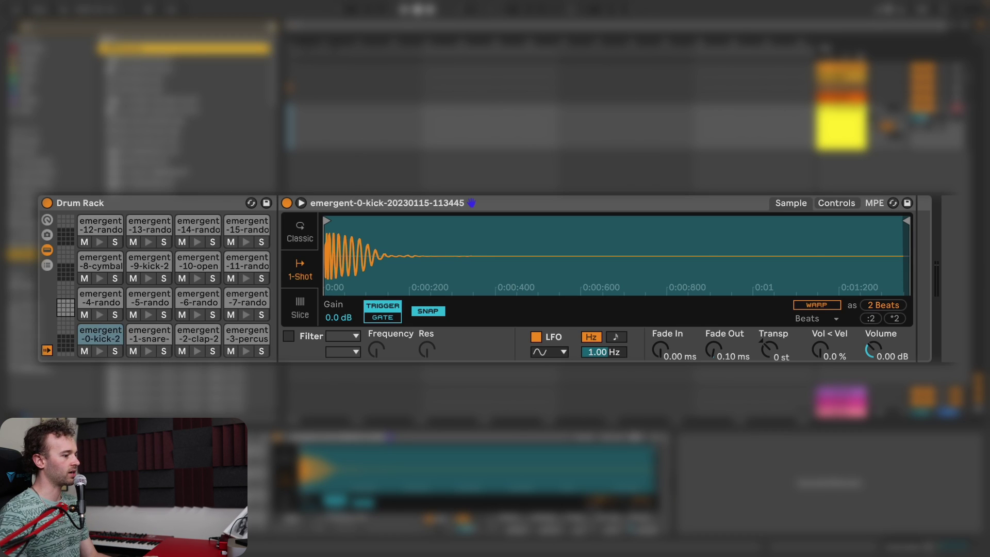
left_click_drag(738, 264, 767, 247)
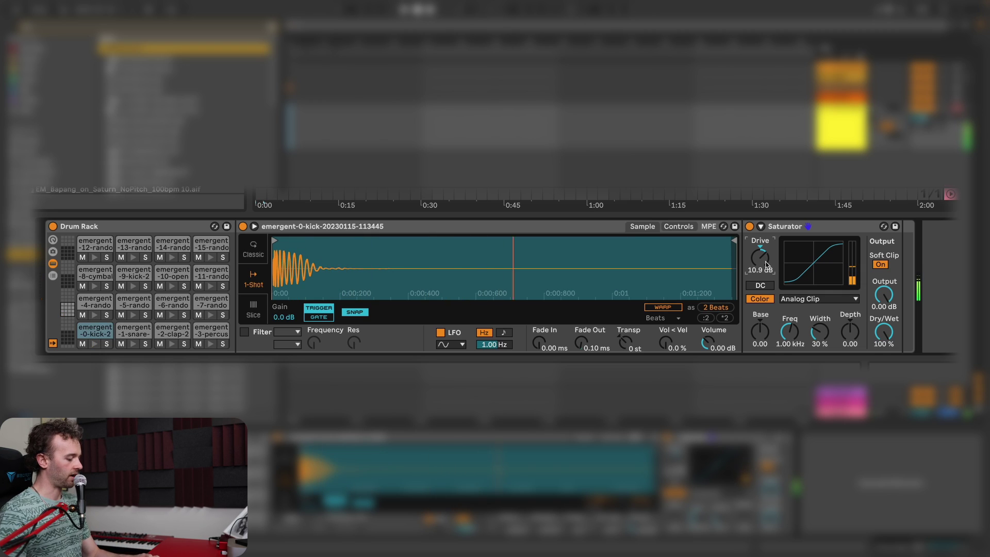
left_click_drag(181, 60, 441, 206)
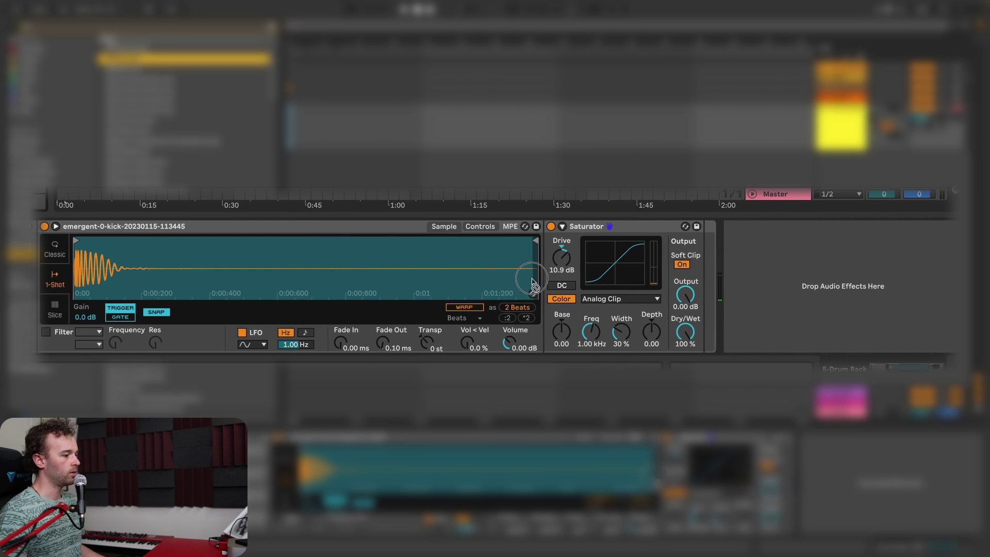
left_click_drag(533, 282, 545, 278)
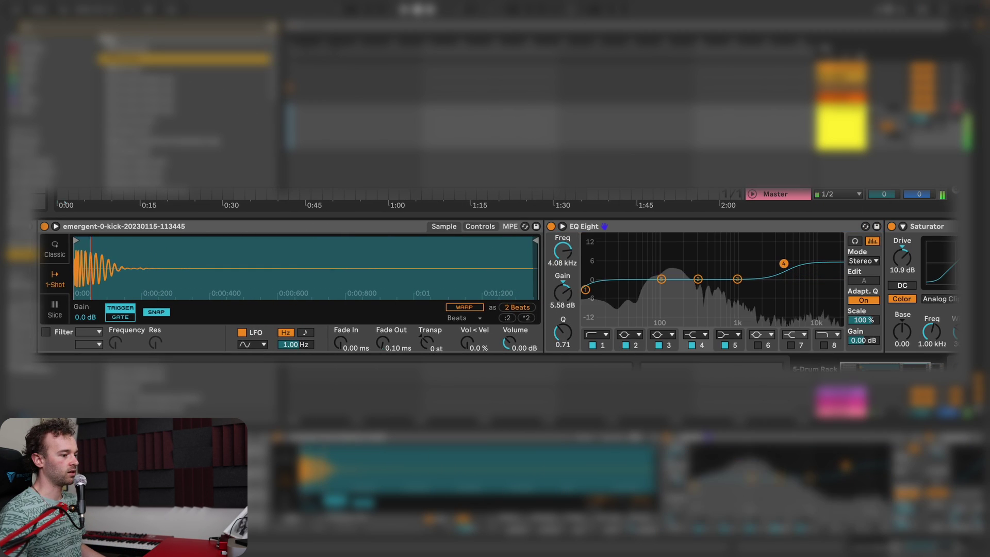
On the Drum Rack's snare, add a Channel EQ with High at 3.1 dB, followed by the Crack transient shaper and a Saturator.
left_click(196, 226)
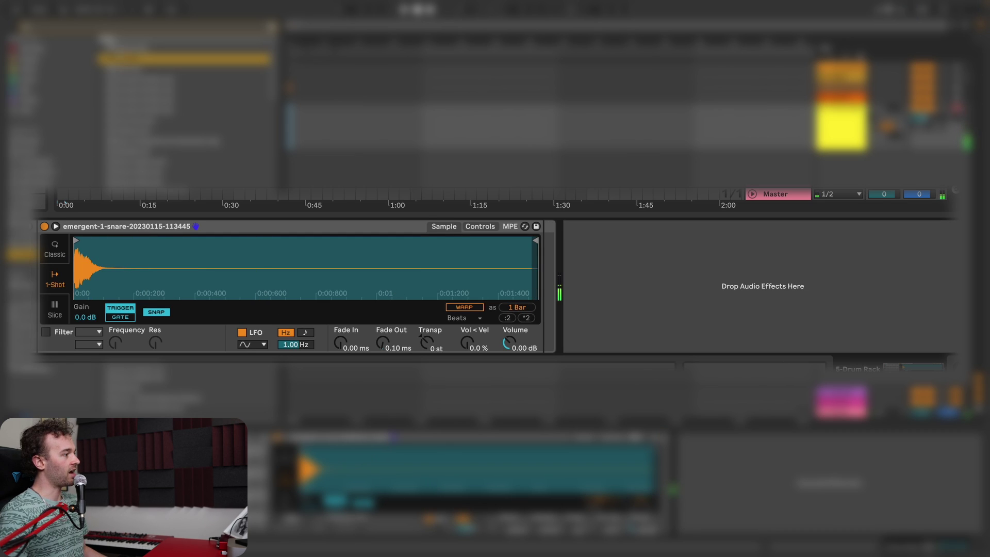
left_click_drag(180, 47, 536, 266)
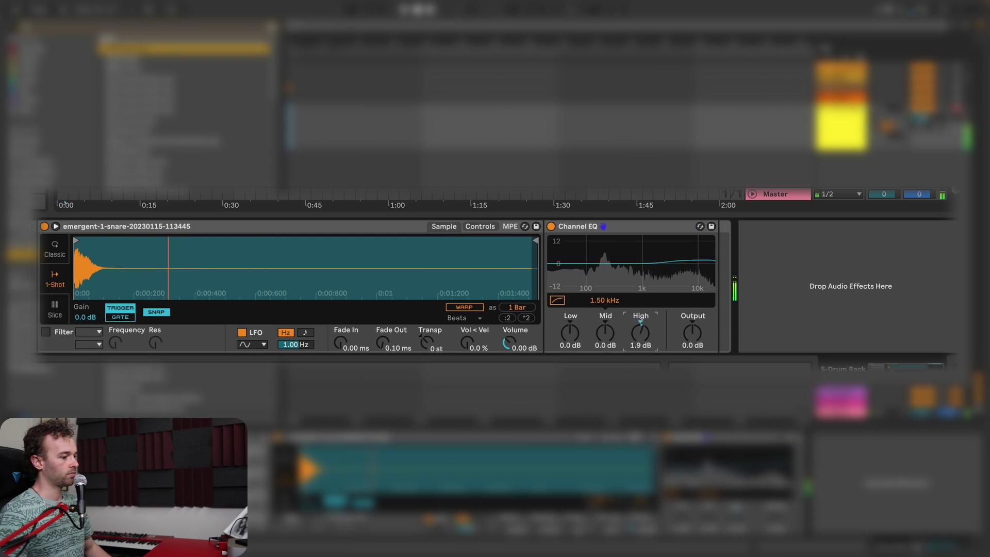
left_click_drag(640, 332, 640, 312)
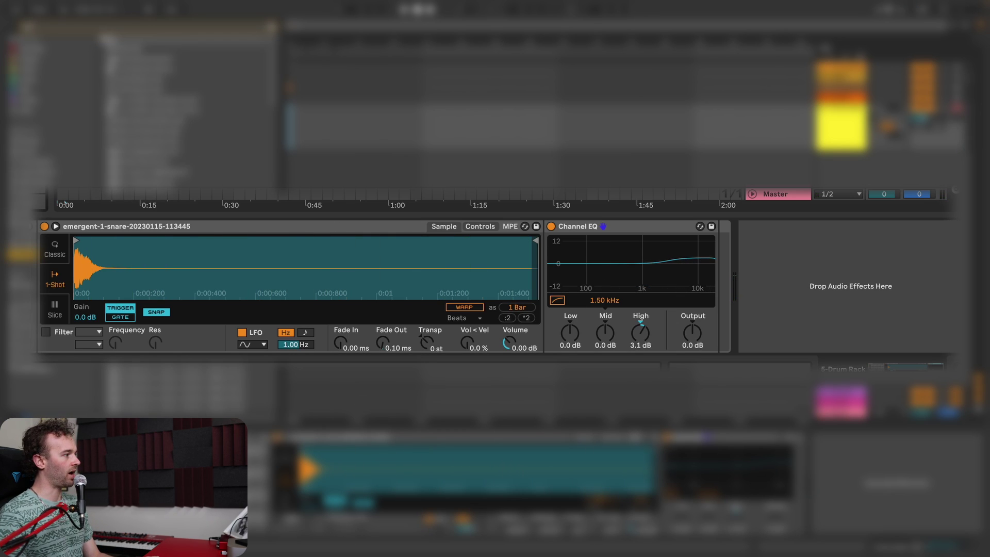
left_click_drag(183, 48, 691, 264)
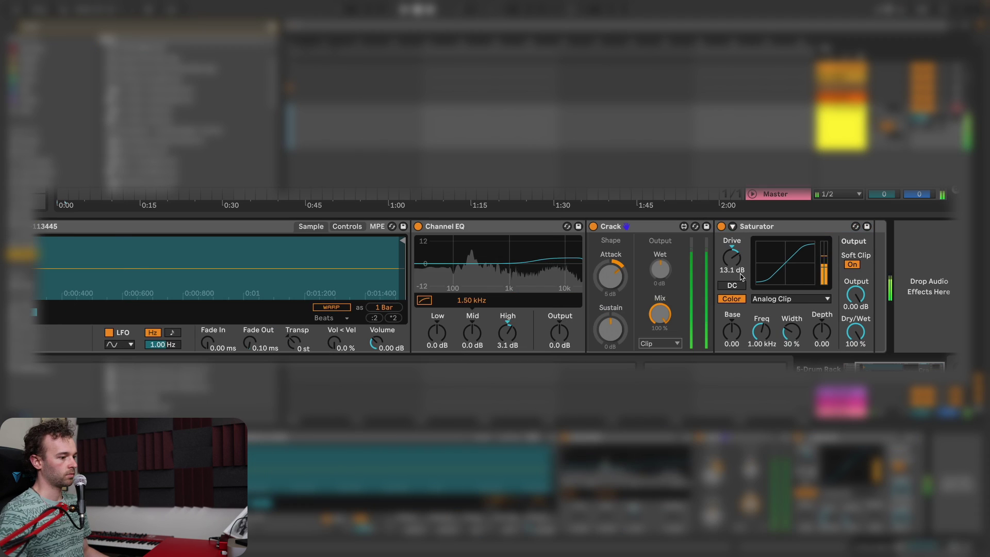
Transpose the snare sample to -3 st and trim its end to just after the hit, at about 0.1 s.
left_click(406, 332)
left_click_drag(430, 342, 429, 350)
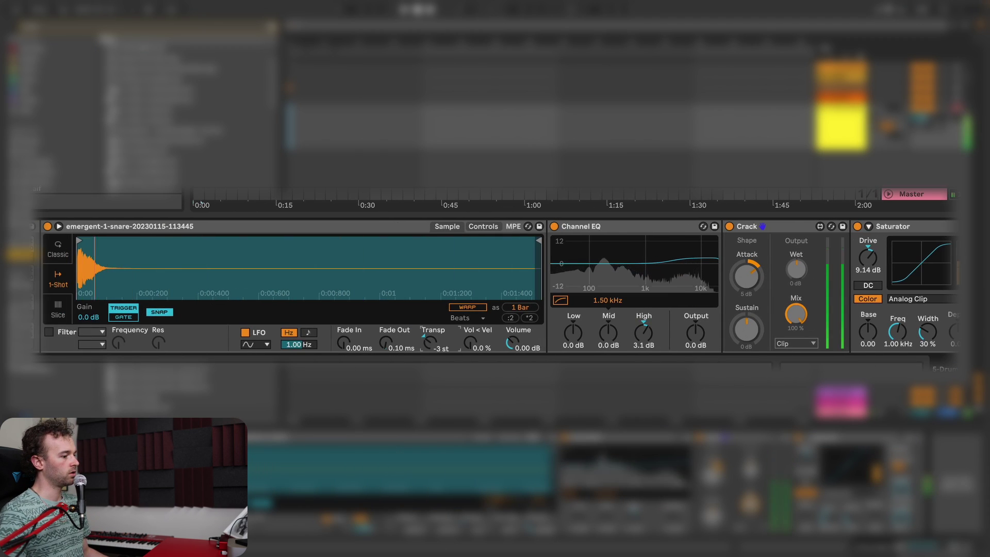
left_click_drag(539, 241, 104, 240)
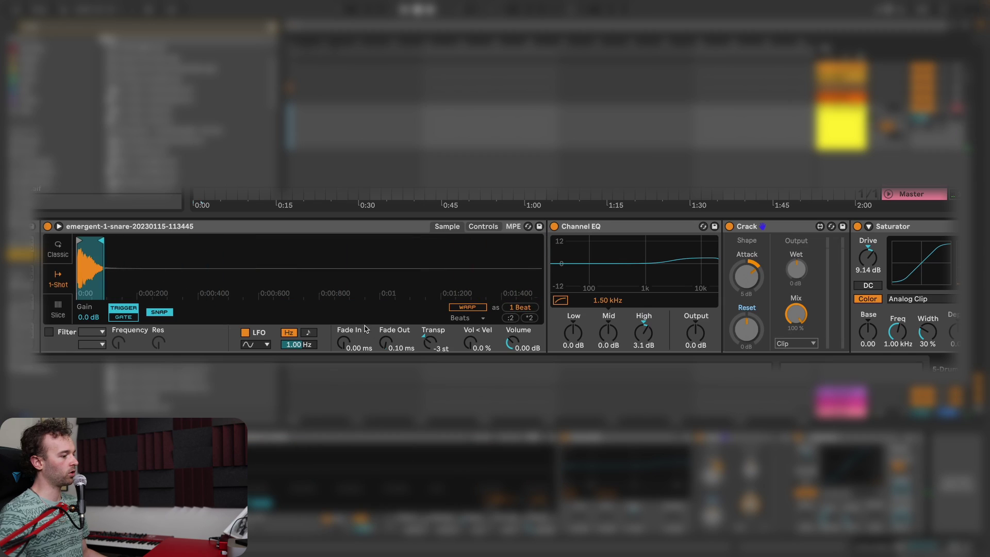